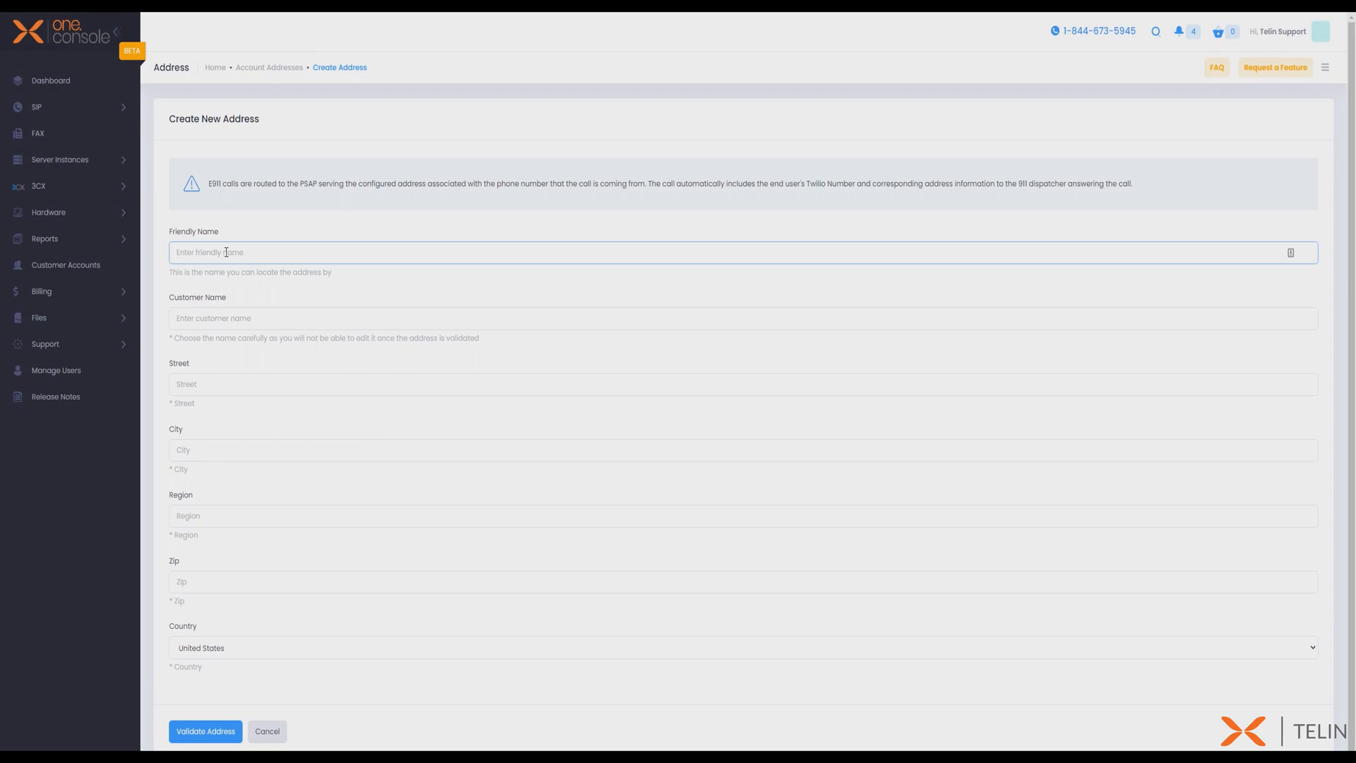
# - Create and validate an address with friendly name and customer name Office A, filling in its street, city, region, zip and country
pyautogui.write('Office A')
pyautogui.click(223, 321)
pyautogui.write('Office A')
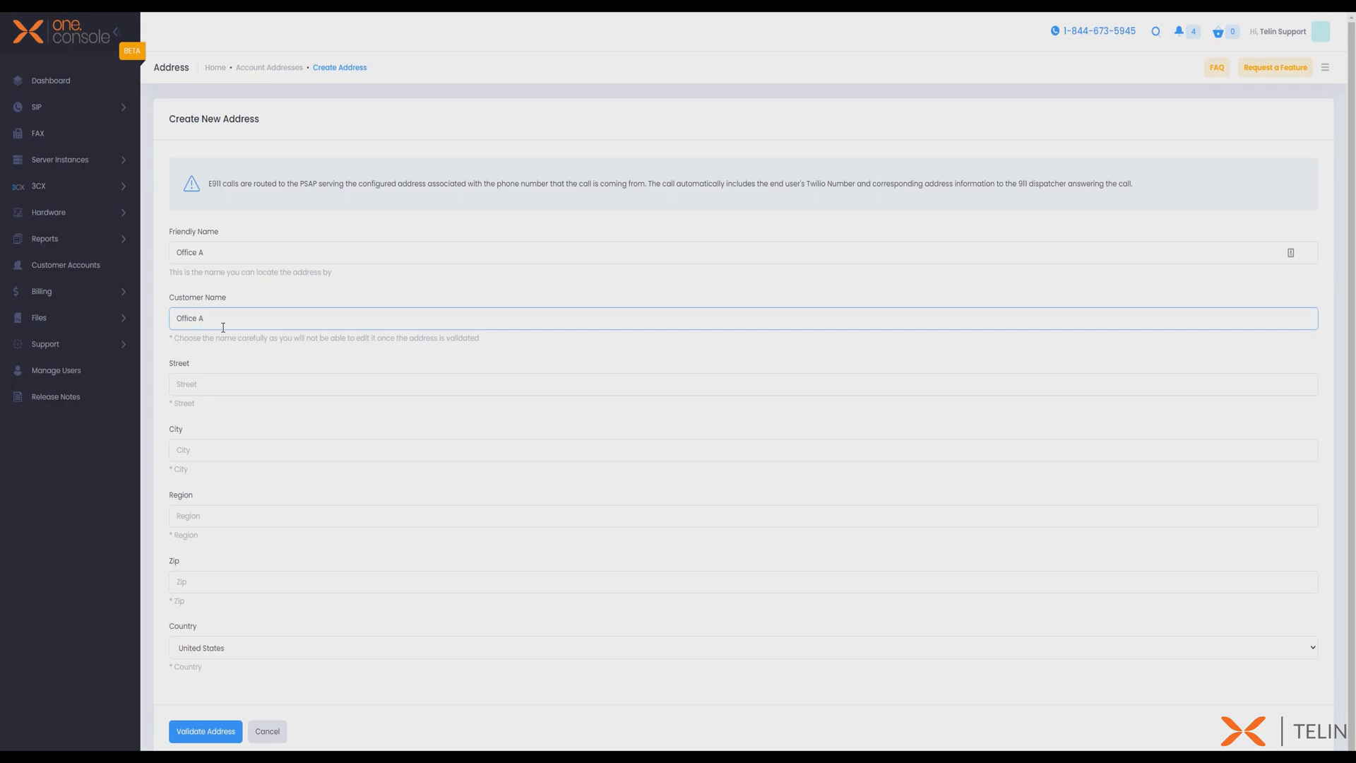
pyautogui.click(205, 385)
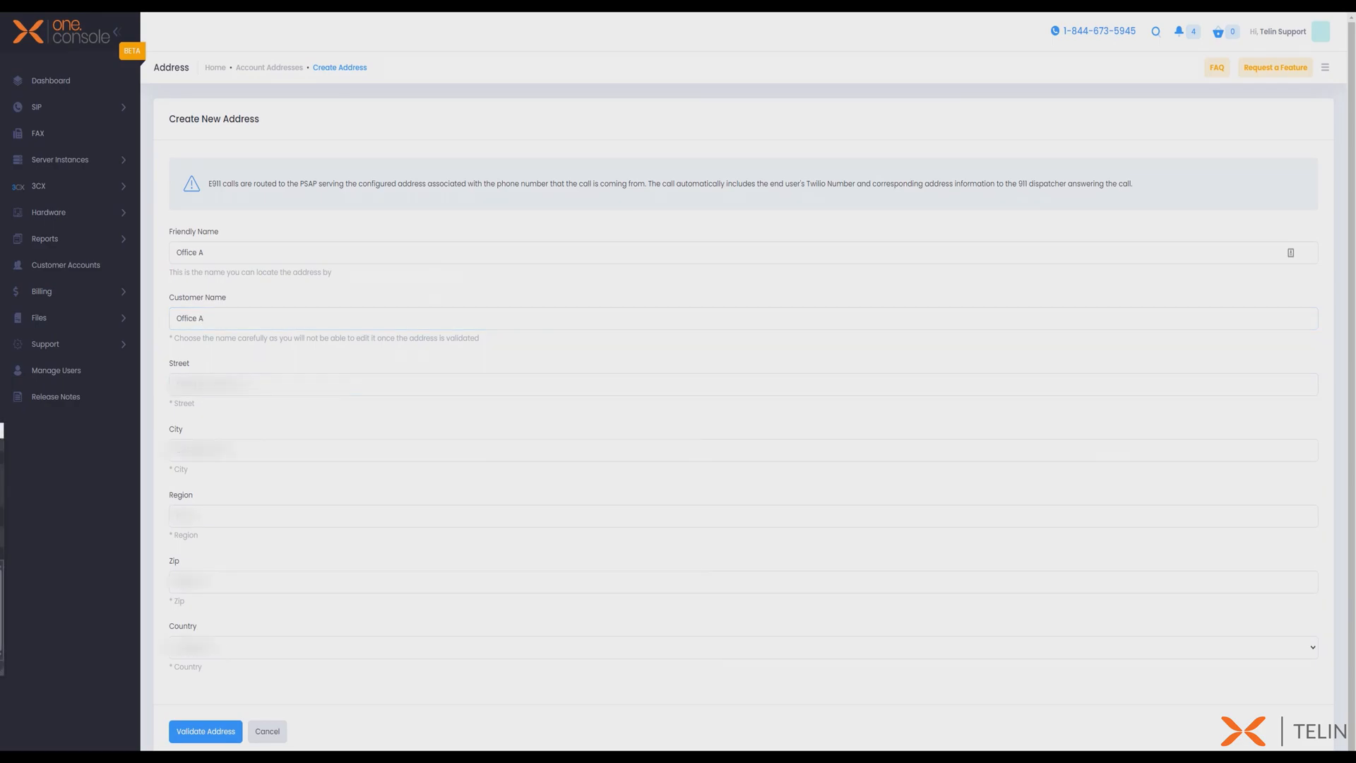
pyautogui.click(206, 730)
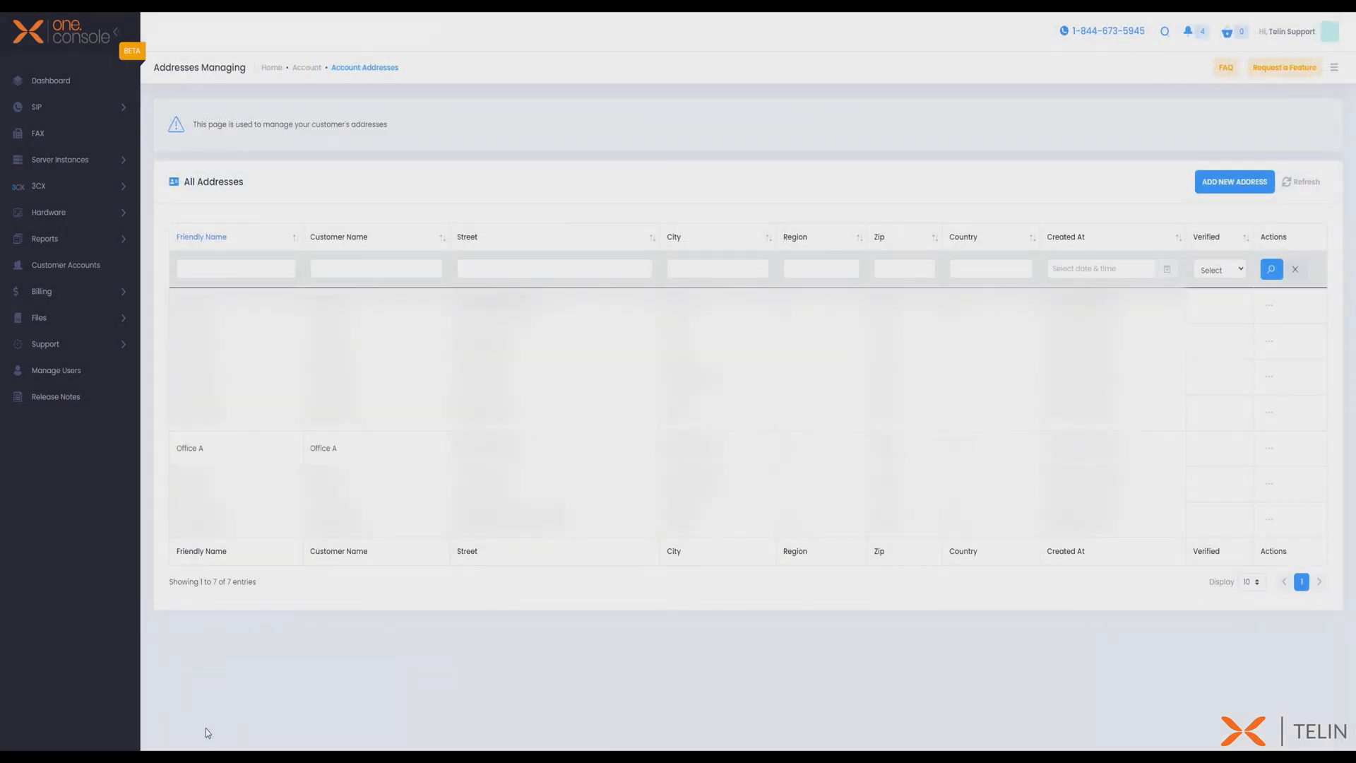
# - Enable emergency calling on the Lab trunk's SIP phone number, assign the emergency address, and submit the reviewed change
pyautogui.click(108, 118)
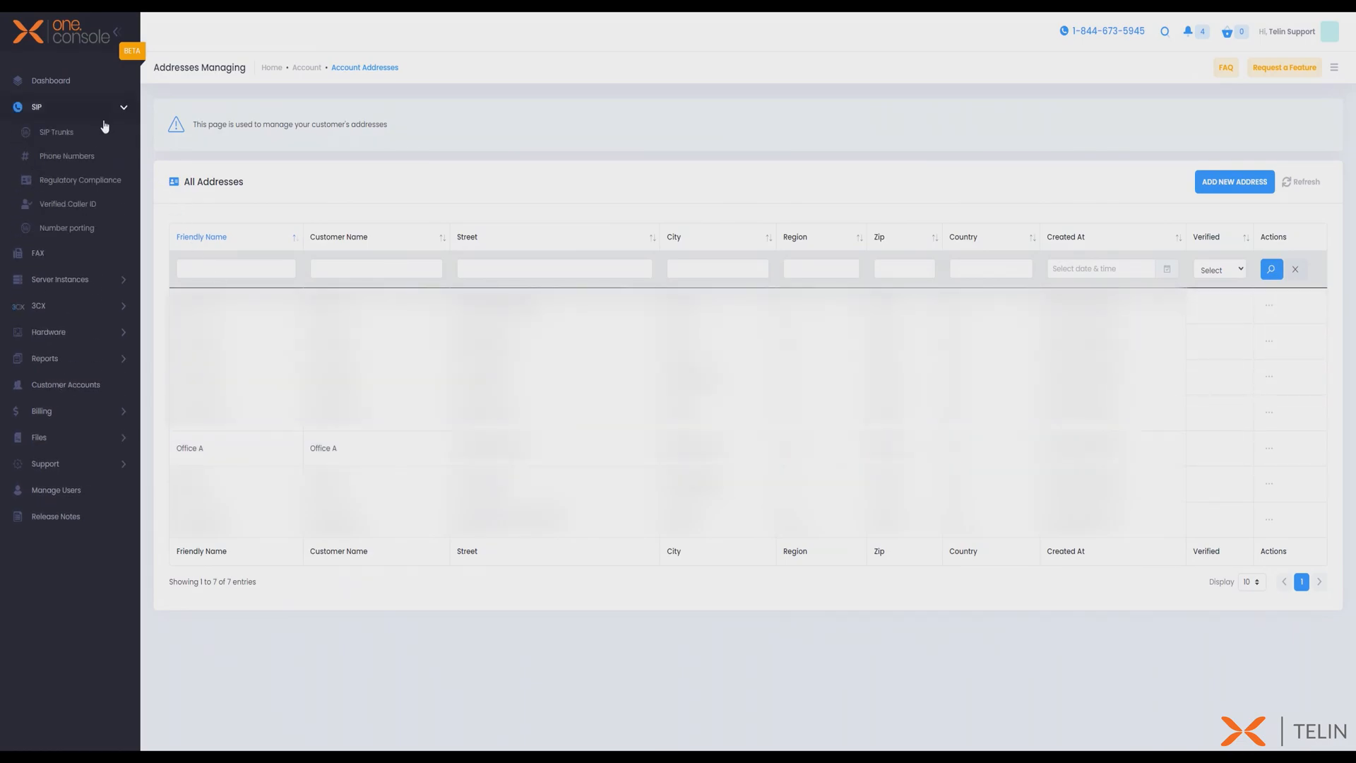
pyautogui.click(84, 164)
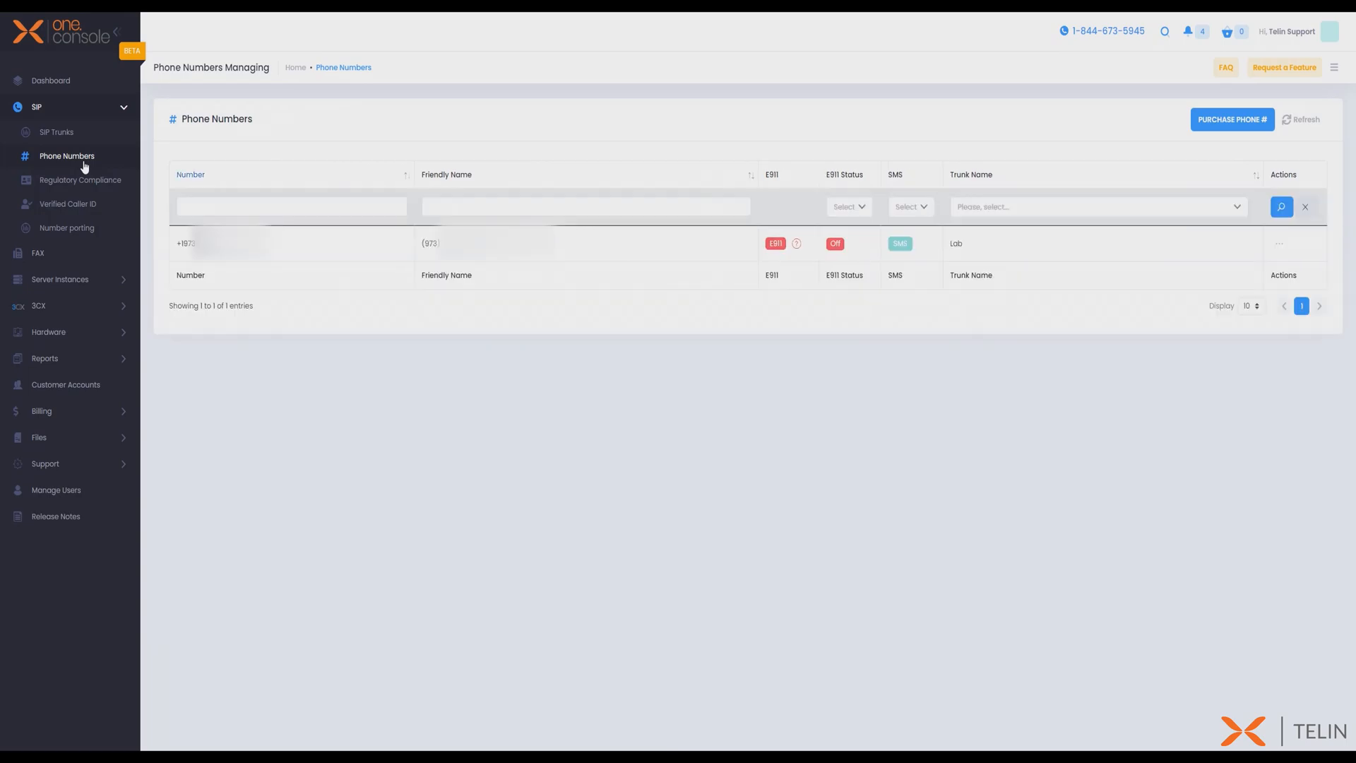
pyautogui.click(1283, 245)
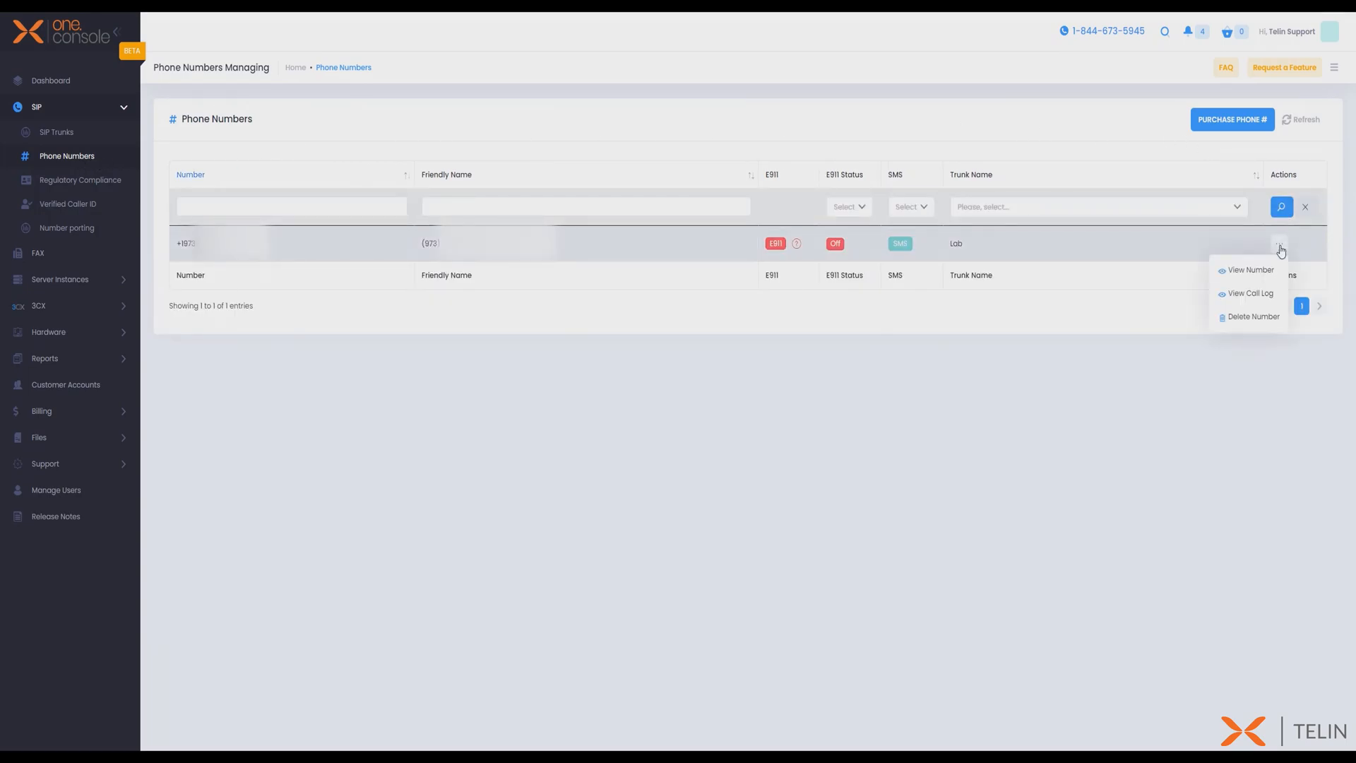
pyautogui.click(1259, 273)
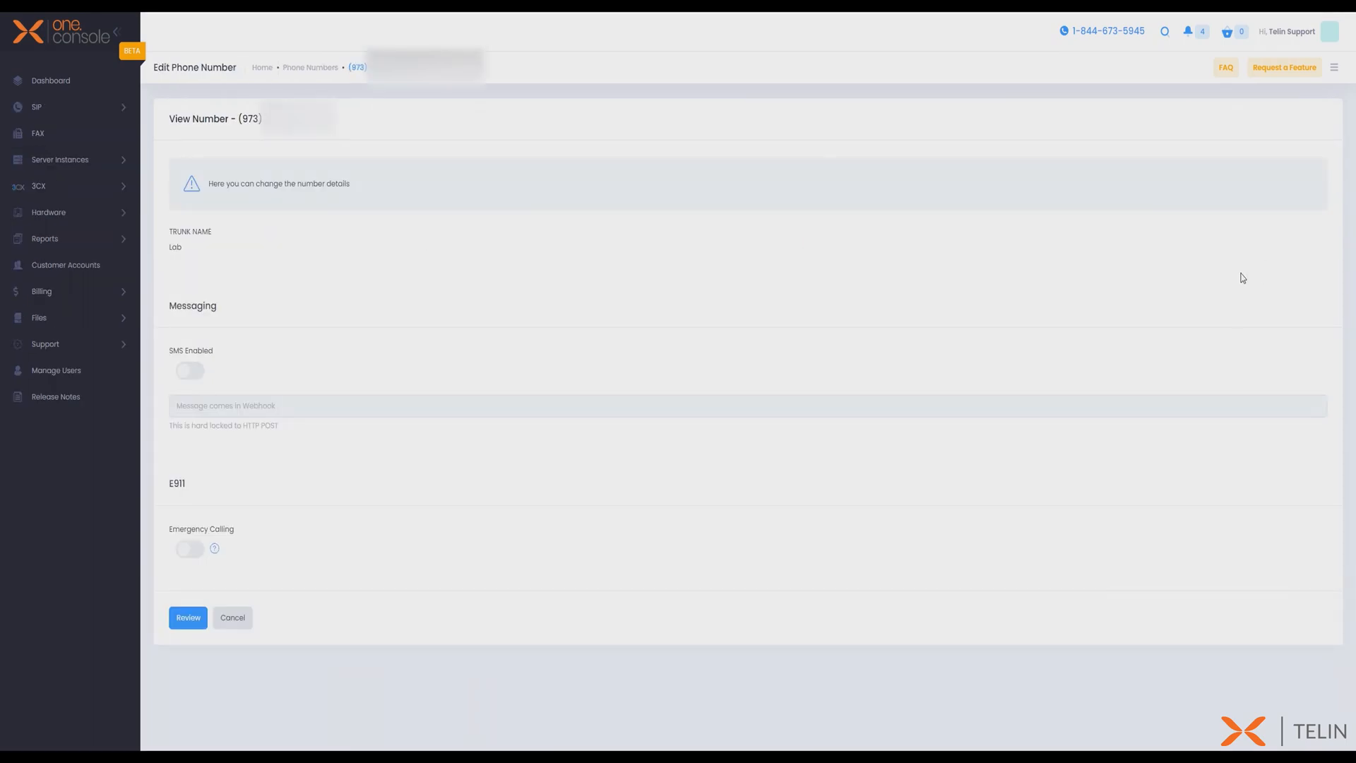
pyautogui.click(187, 550)
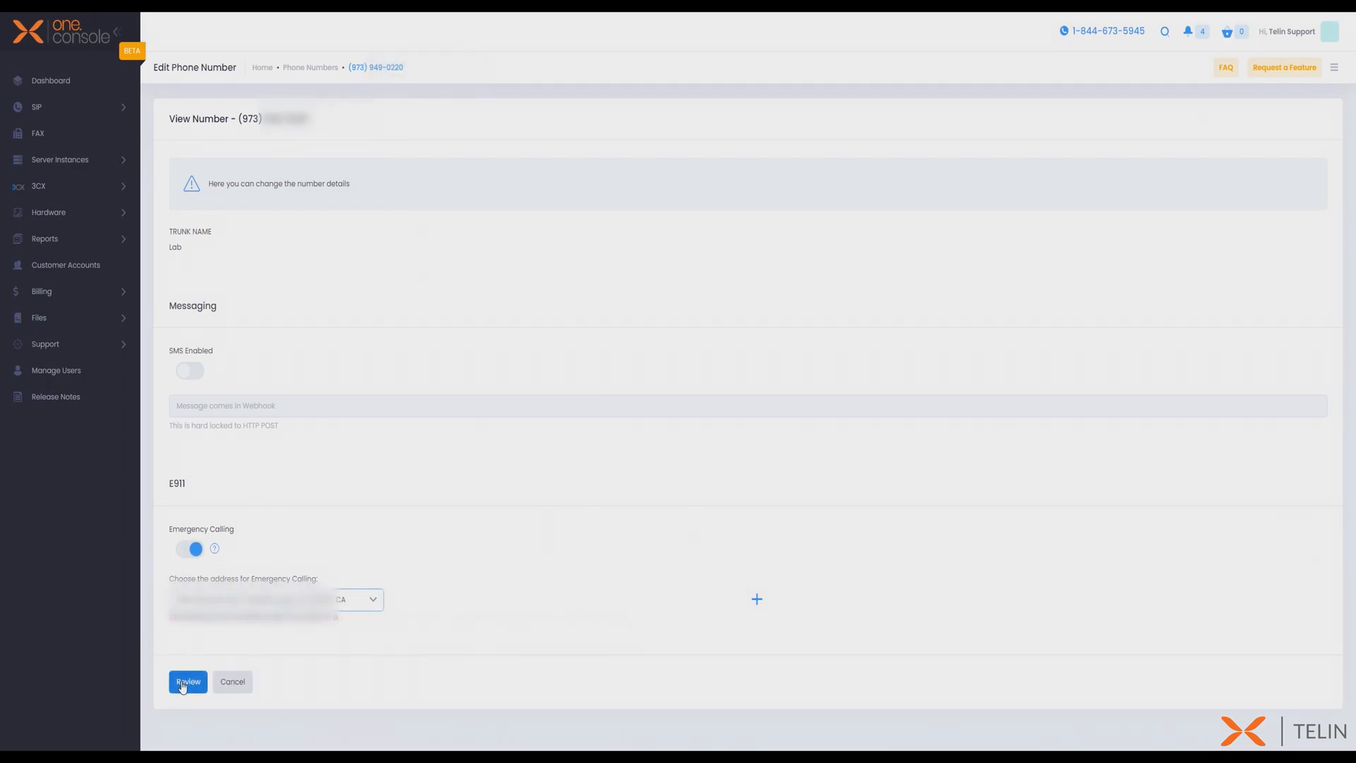
pyautogui.click(183, 684)
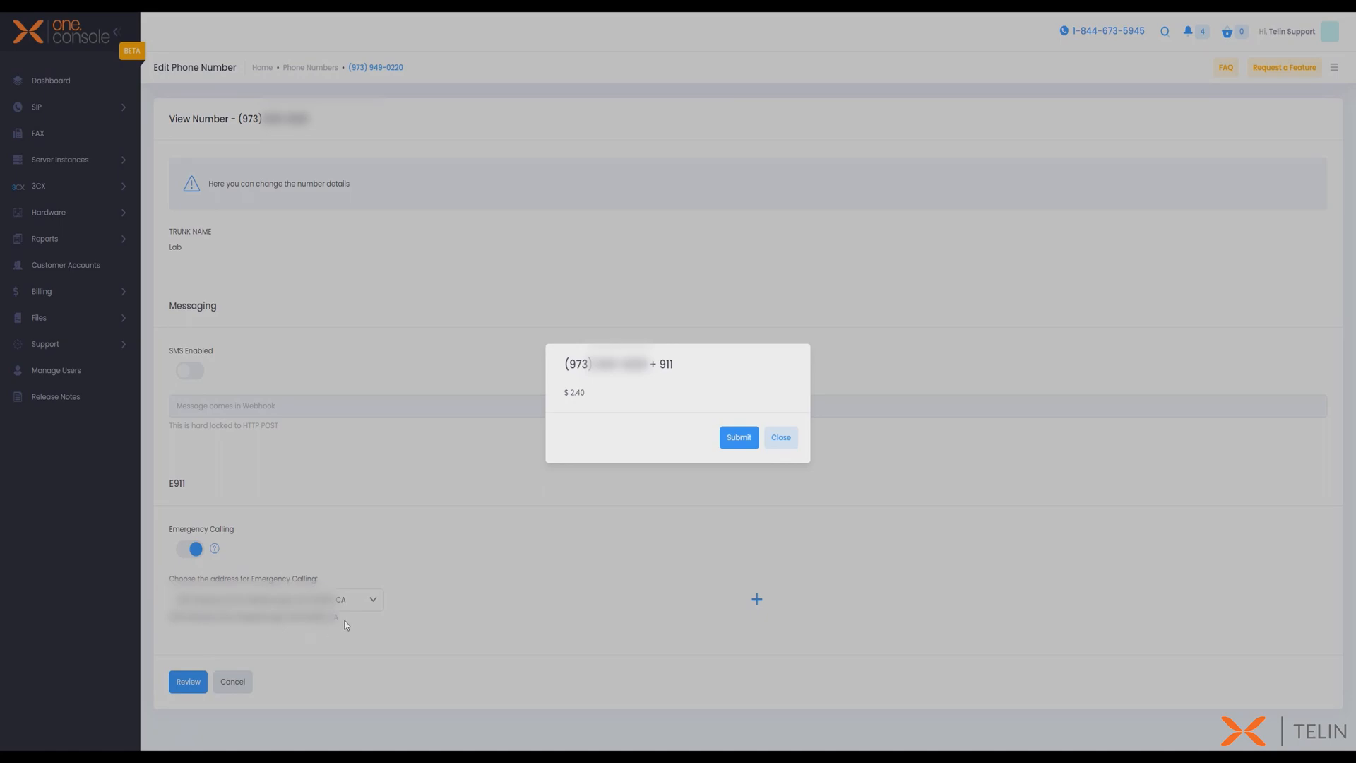
pyautogui.click(740, 439)
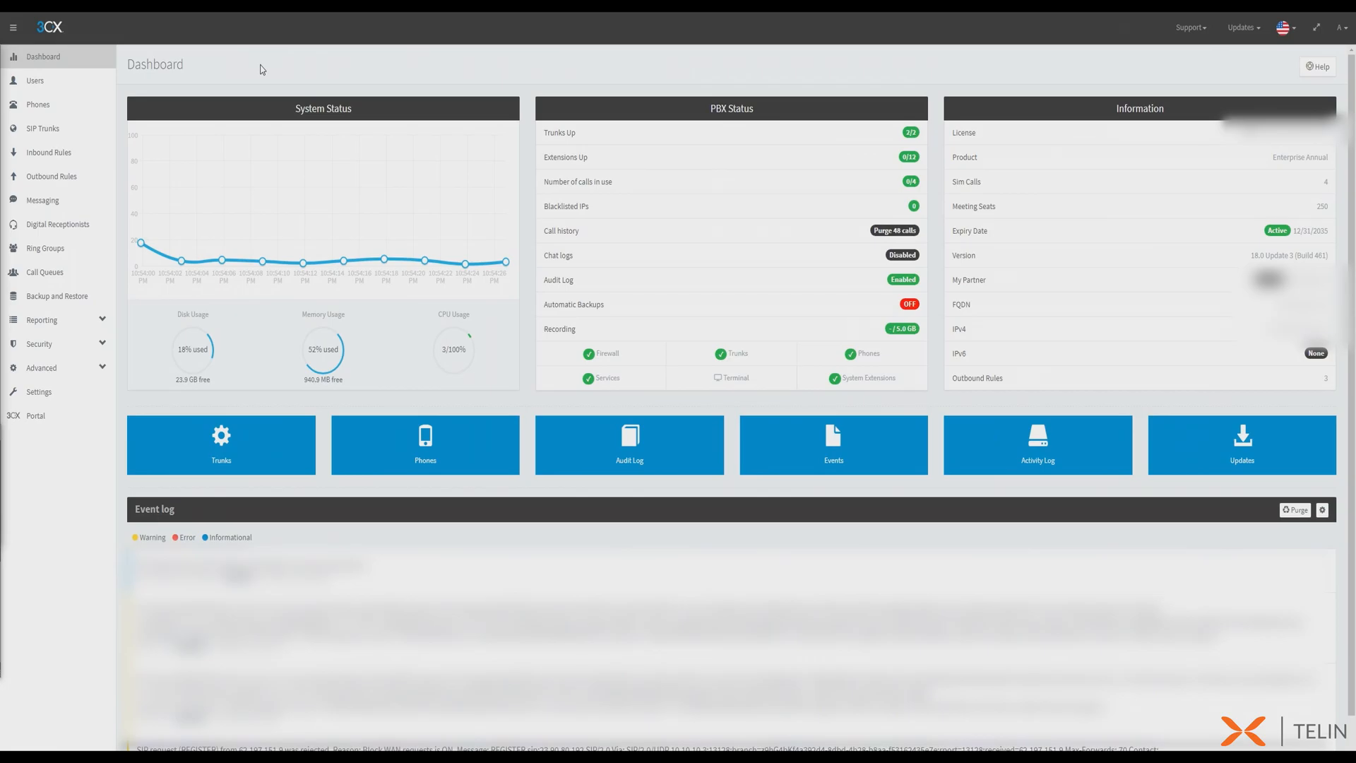
# - Switch to 3CX and start a new emergency number in the general settings, named Main Office with number 911
pyautogui.click(72, 391)
pyautogui.click(484, 254)
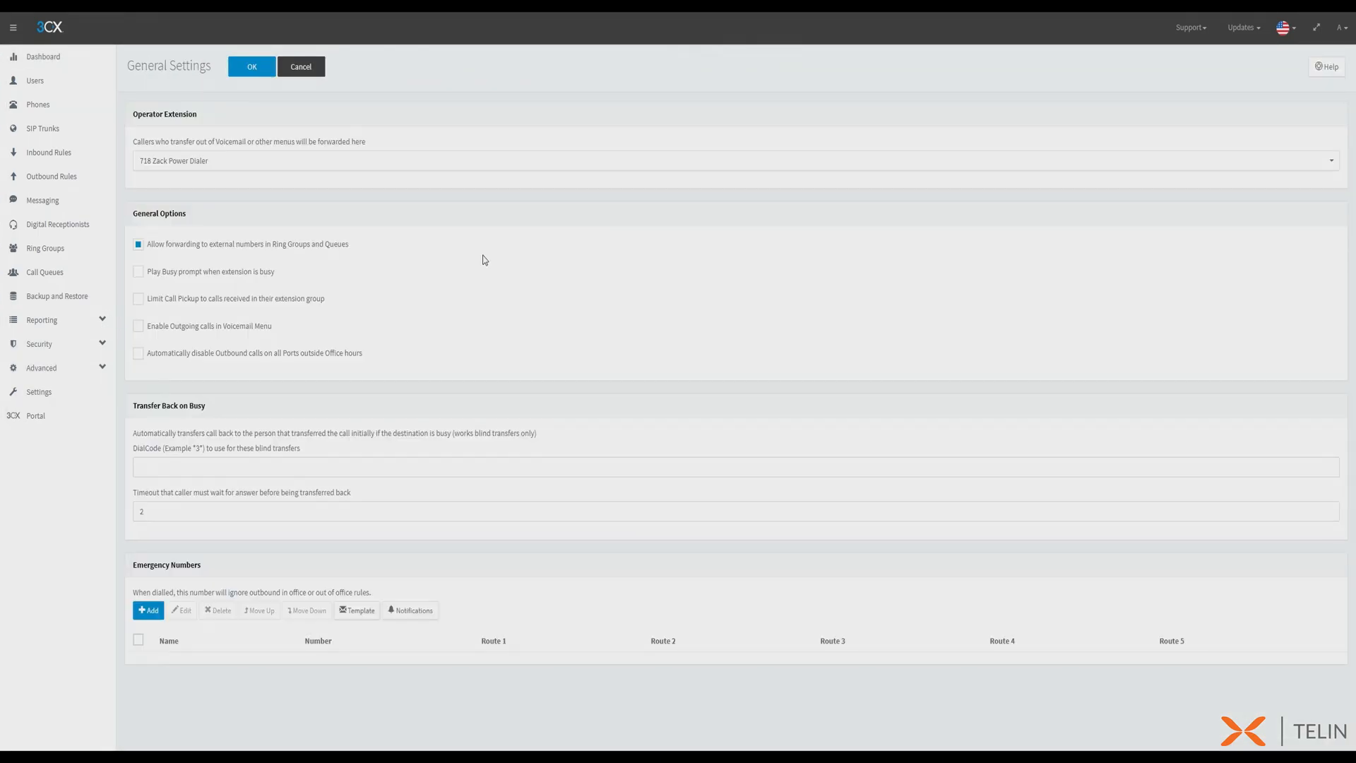
pyautogui.click(148, 609)
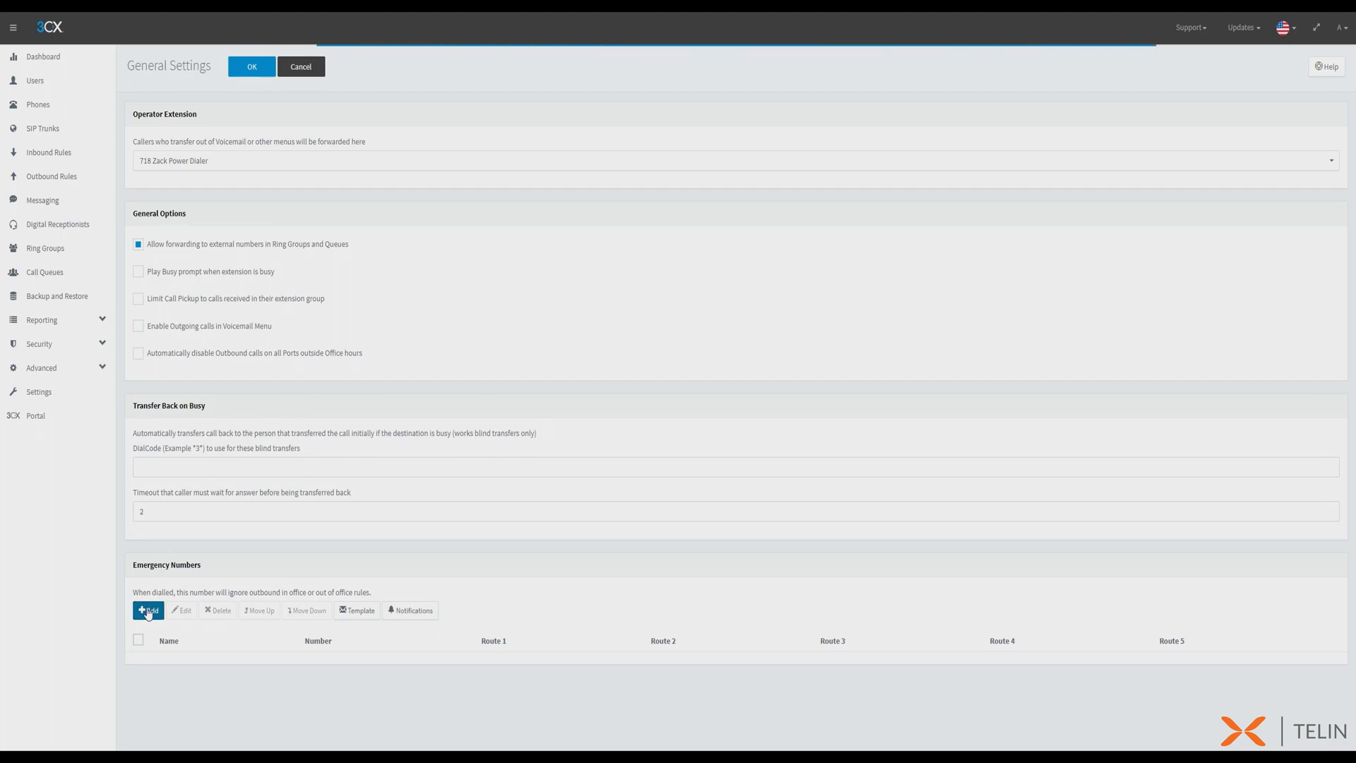
pyautogui.click(491, 113)
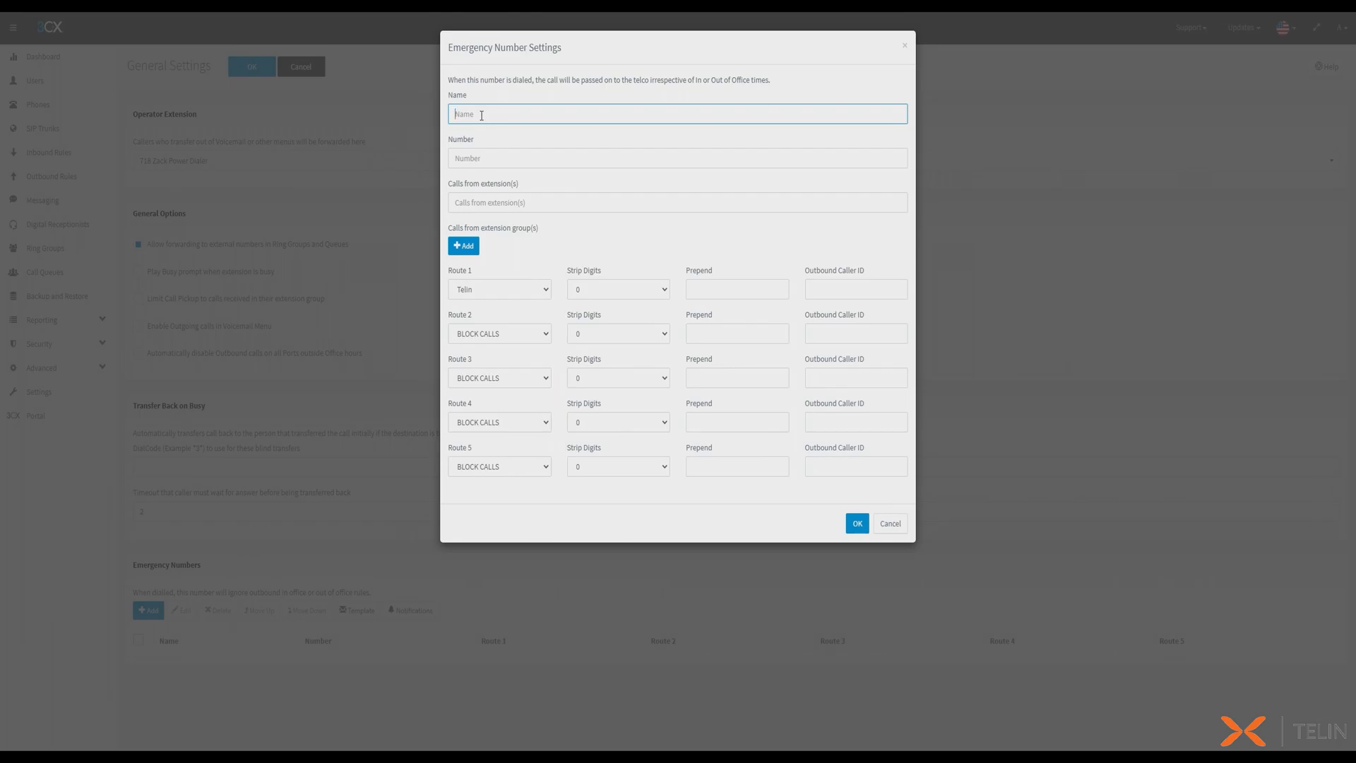
pyautogui.write('Main Office')
pyautogui.click(477, 159)
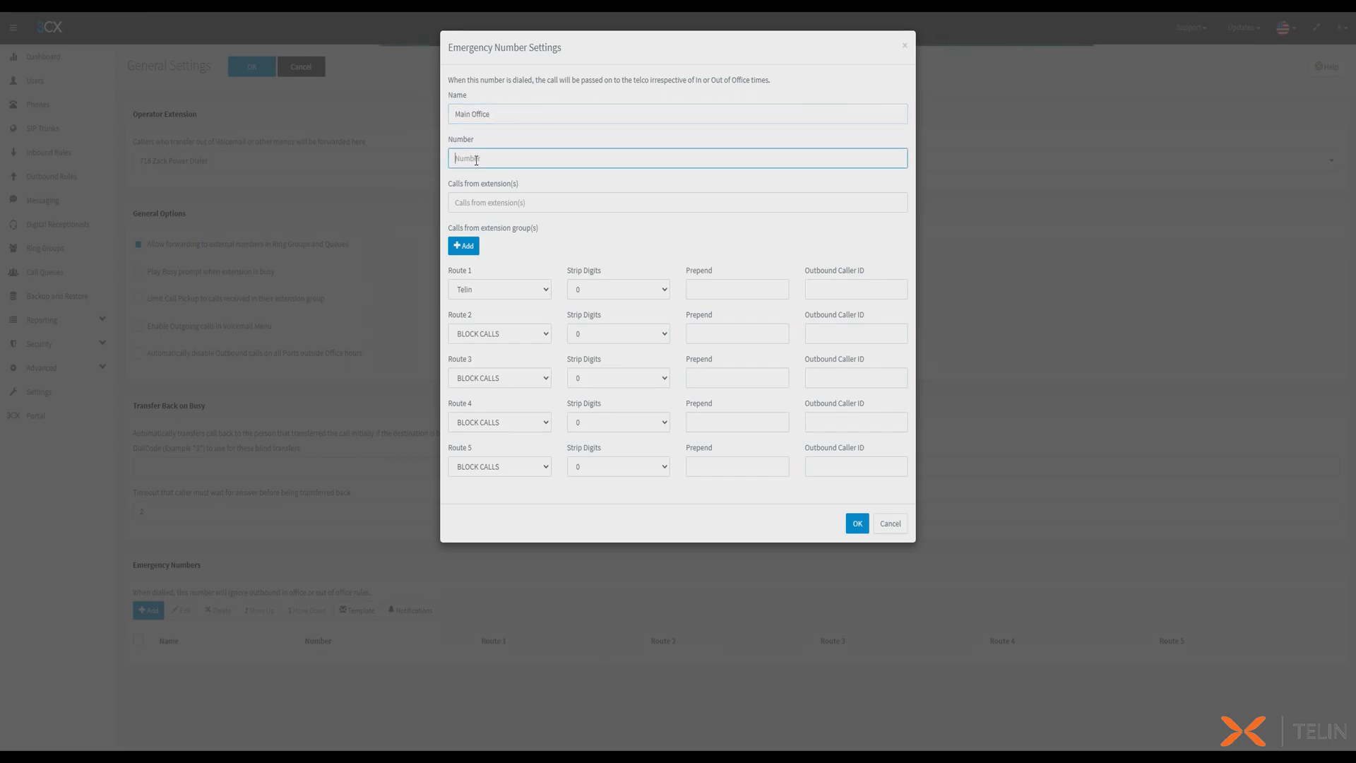
pyautogui.write('911')
# - Keep Telin as Route 1 for the Main Office emergency number, enter its outbound caller ID phone number, and save the general settings
pyautogui.click(538, 289)
pyautogui.click(537, 290)
pyautogui.click(831, 287)
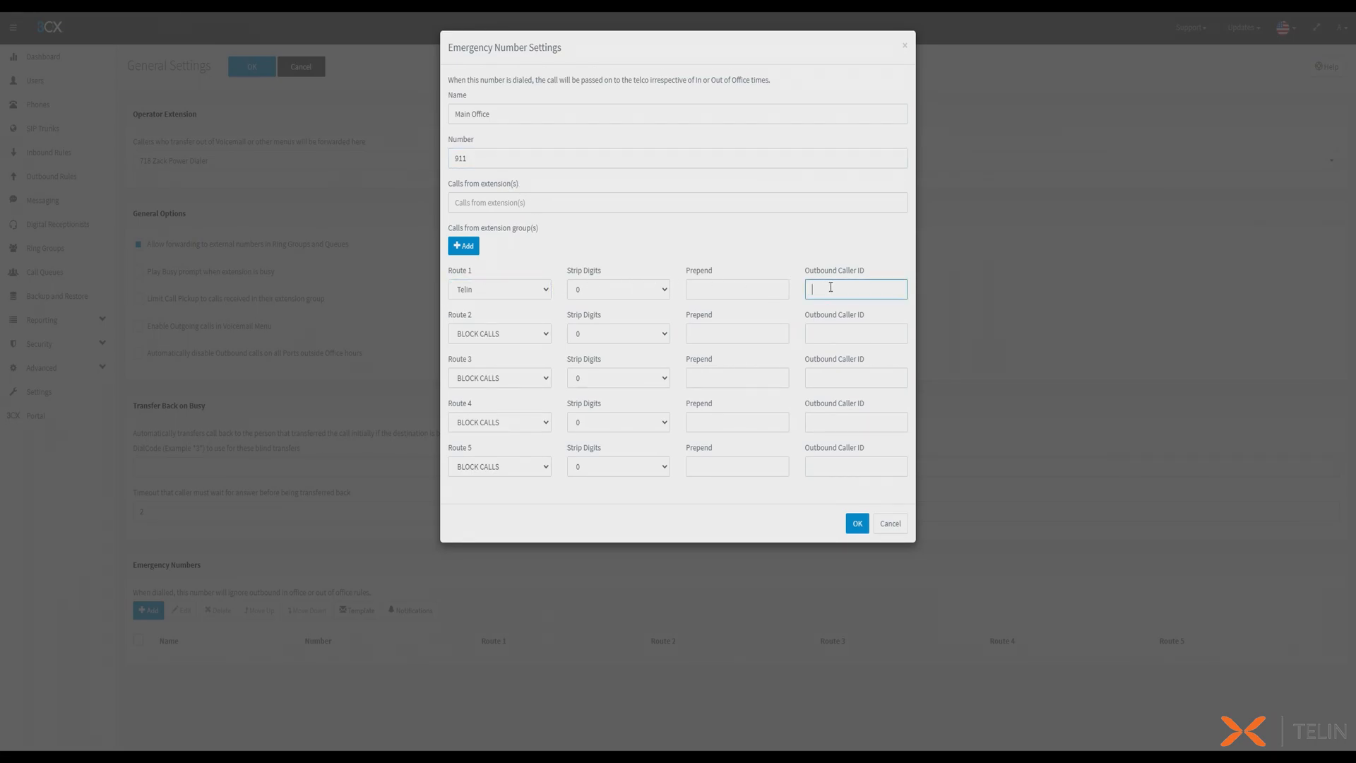
pyautogui.write('+197')
pyautogui.click(858, 525)
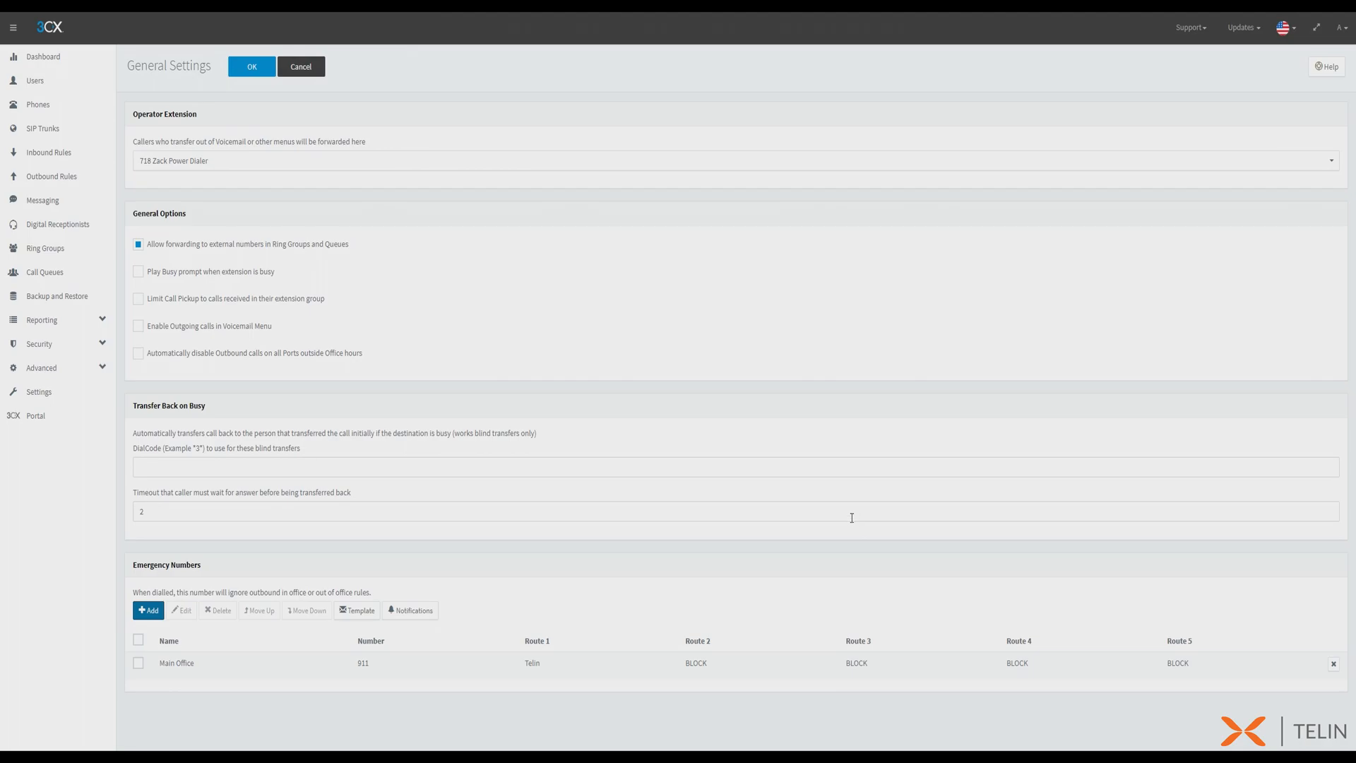
pyautogui.click(256, 66)
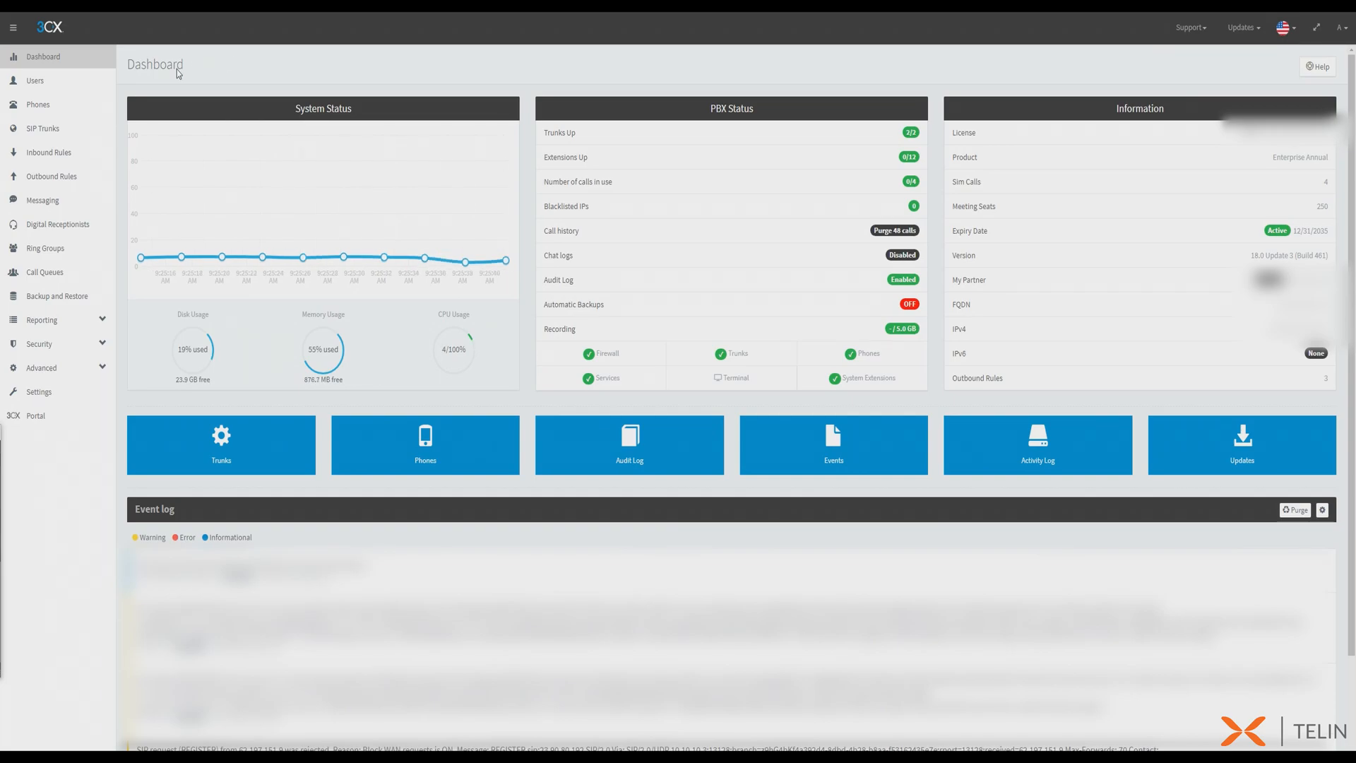
# - Create a new extension group for the users and name it Office A
pyautogui.click(90, 81)
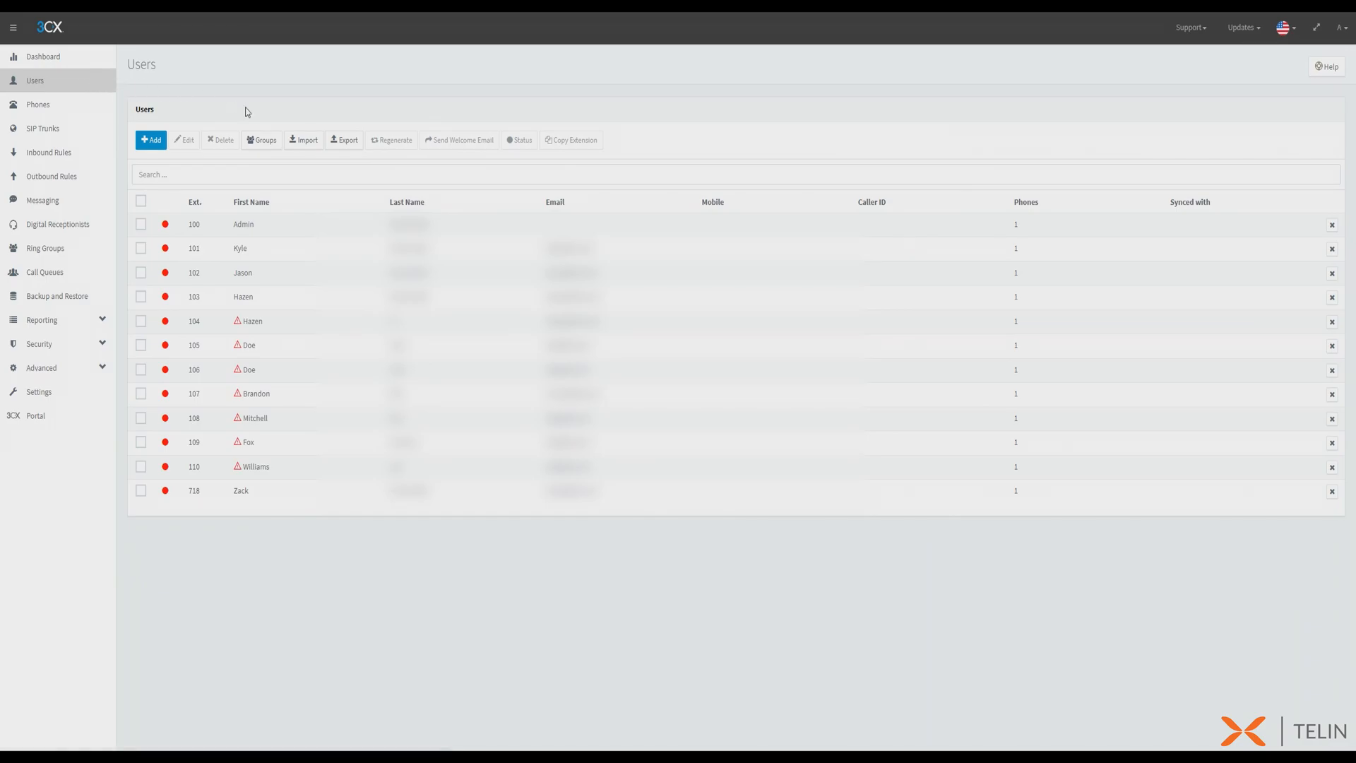
pyautogui.click(263, 140)
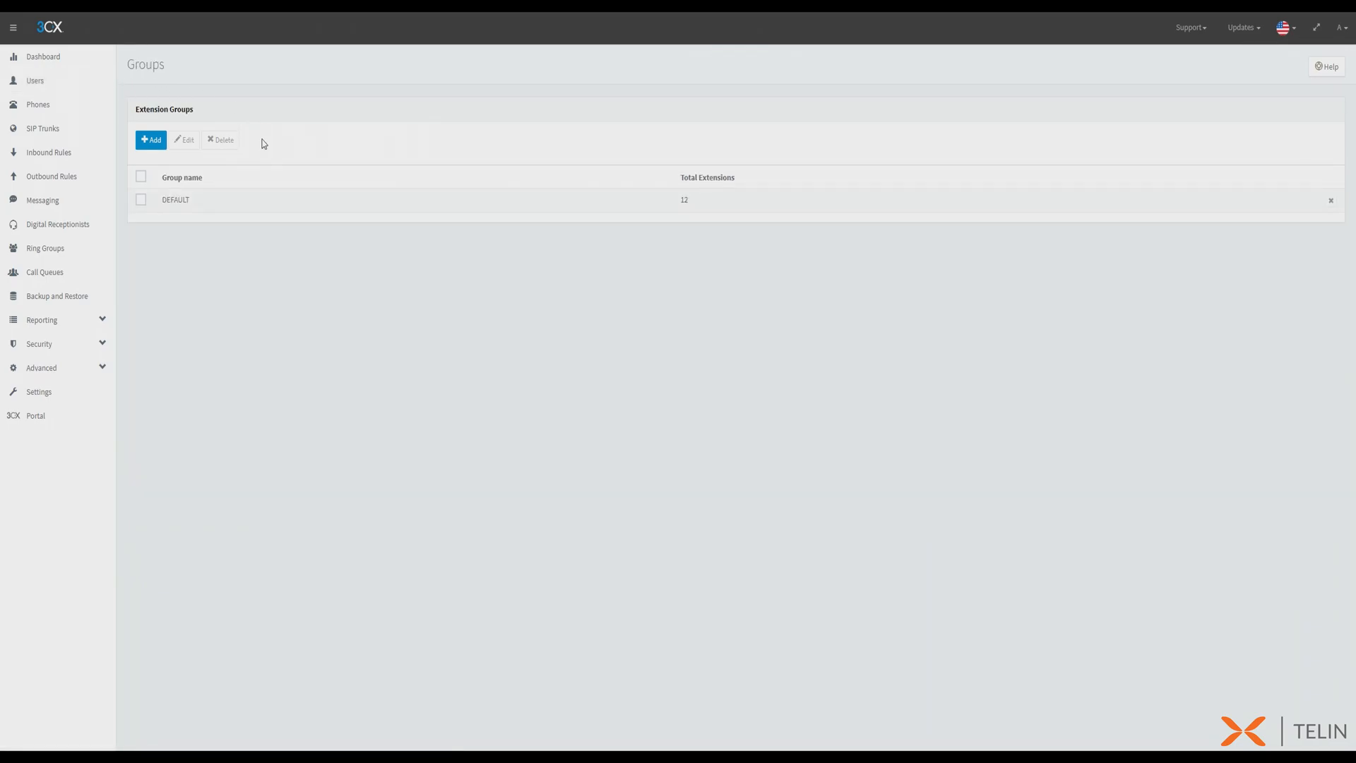
pyautogui.click(152, 140)
pyautogui.click(230, 189)
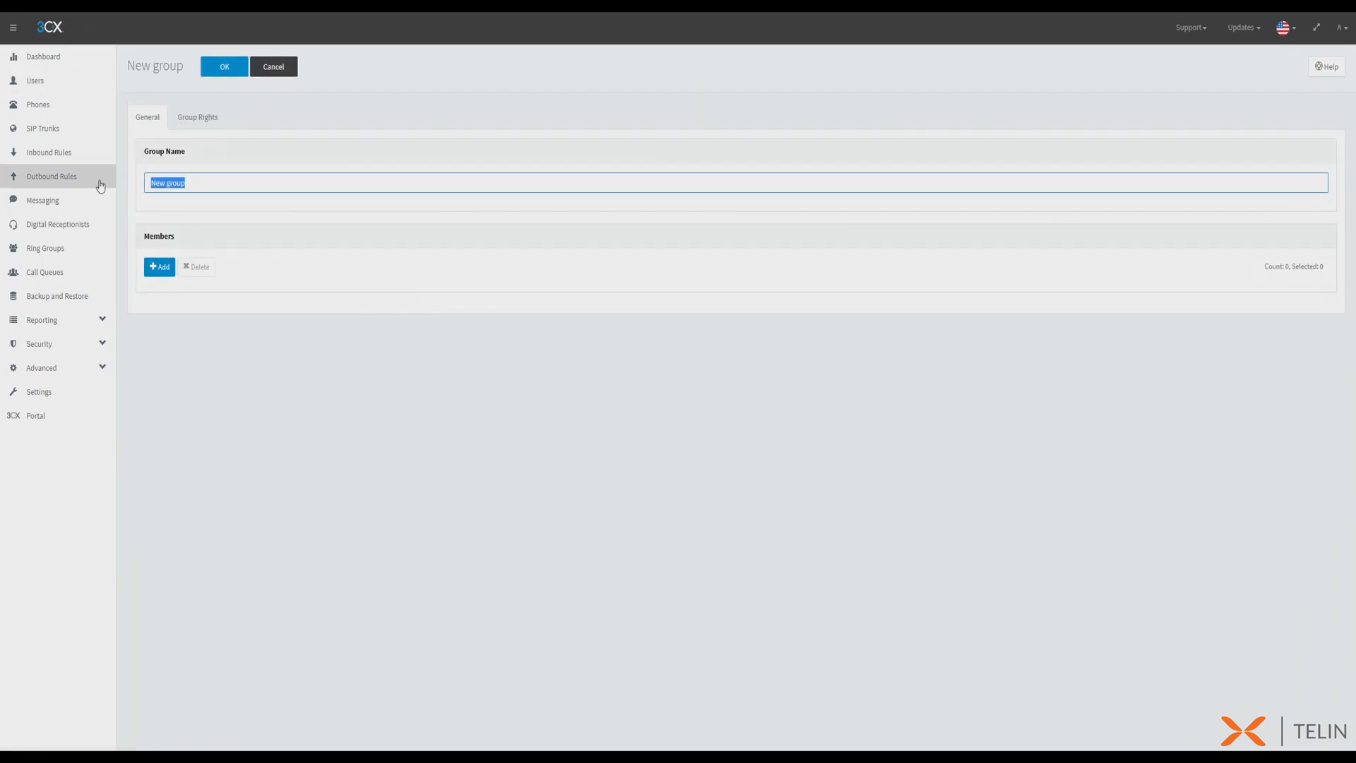
pyautogui.write('Office A')
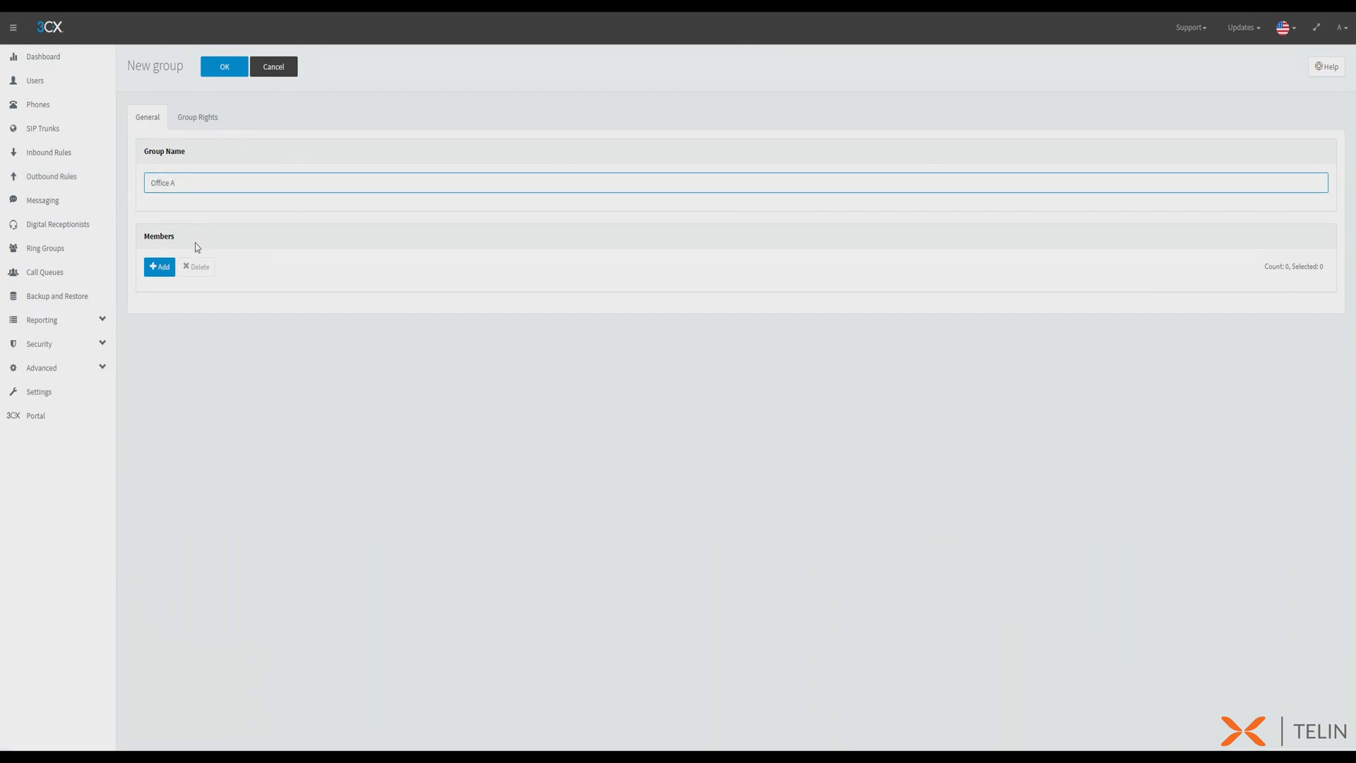
# - Add extensions 100 through 105 as members of the Office A group and save the group
pyautogui.click(157, 268)
pyautogui.click(461, 148)
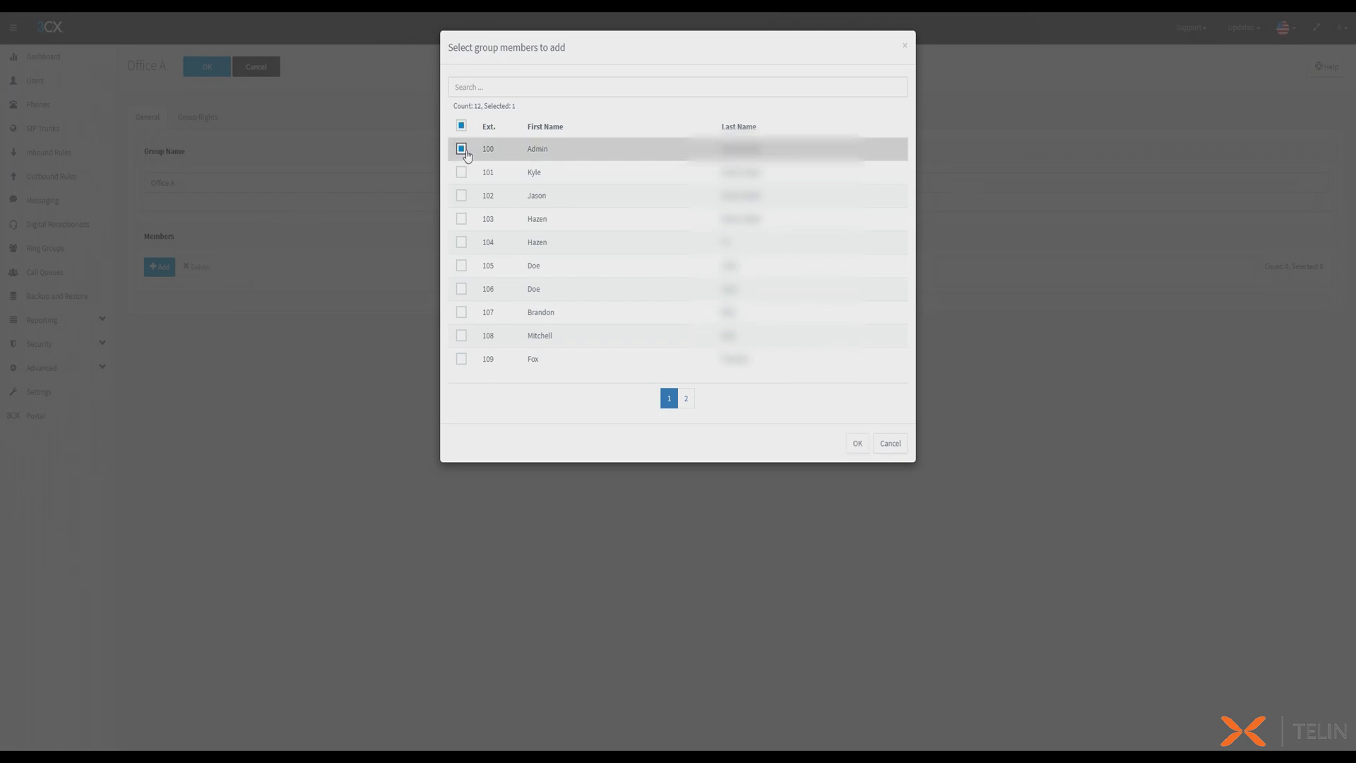
pyautogui.click(461, 172)
pyautogui.click(462, 195)
pyautogui.click(461, 218)
pyautogui.click(462, 242)
pyautogui.click(462, 265)
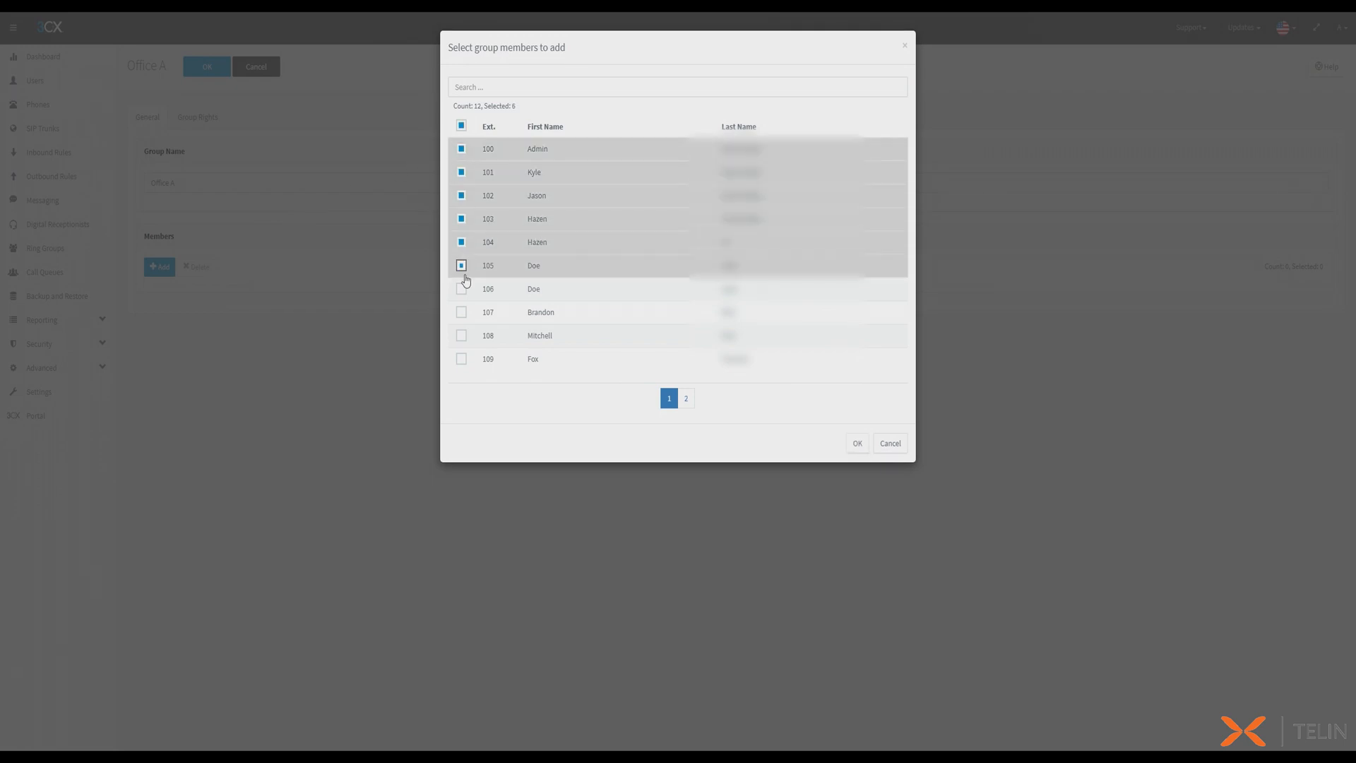
pyautogui.click(857, 443)
pyautogui.click(210, 72)
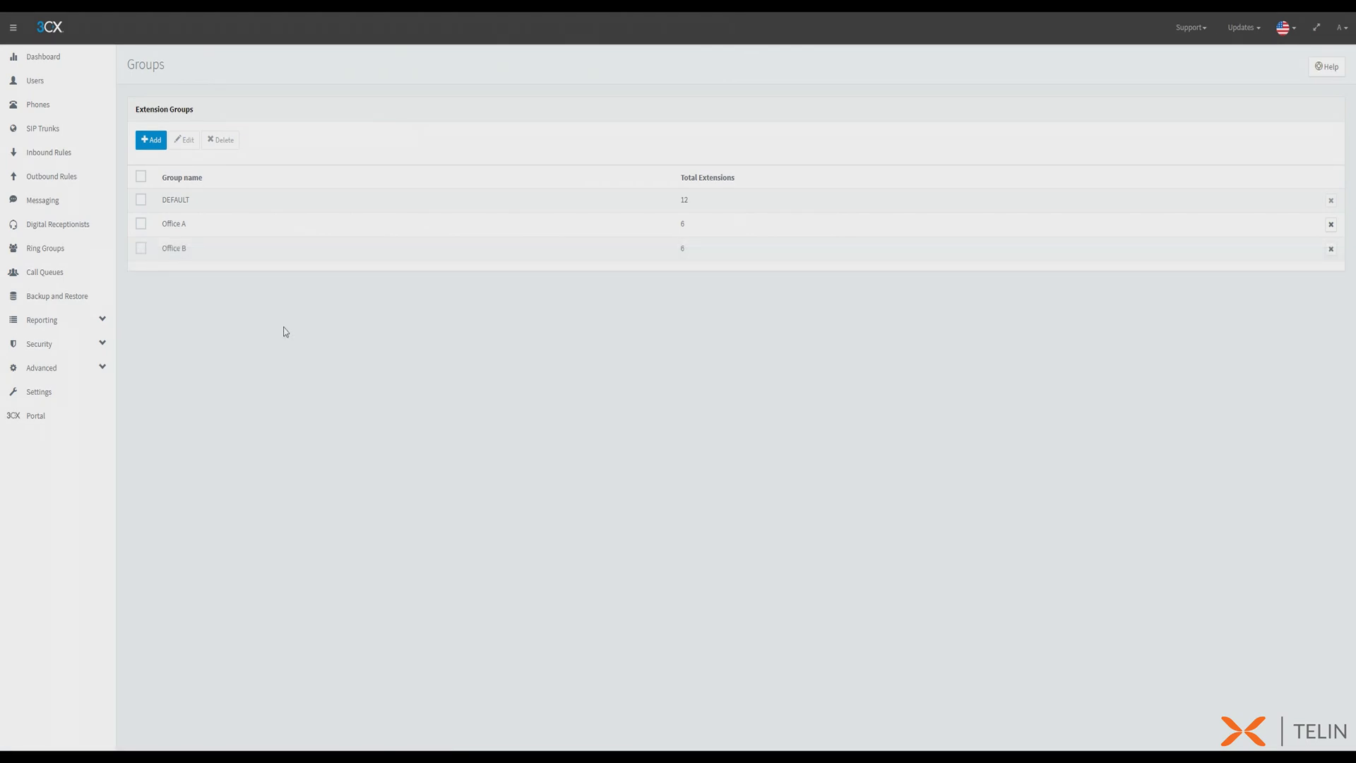
# - Start a new emergency number in the general settings, named Office A with number 911
pyautogui.click(82, 395)
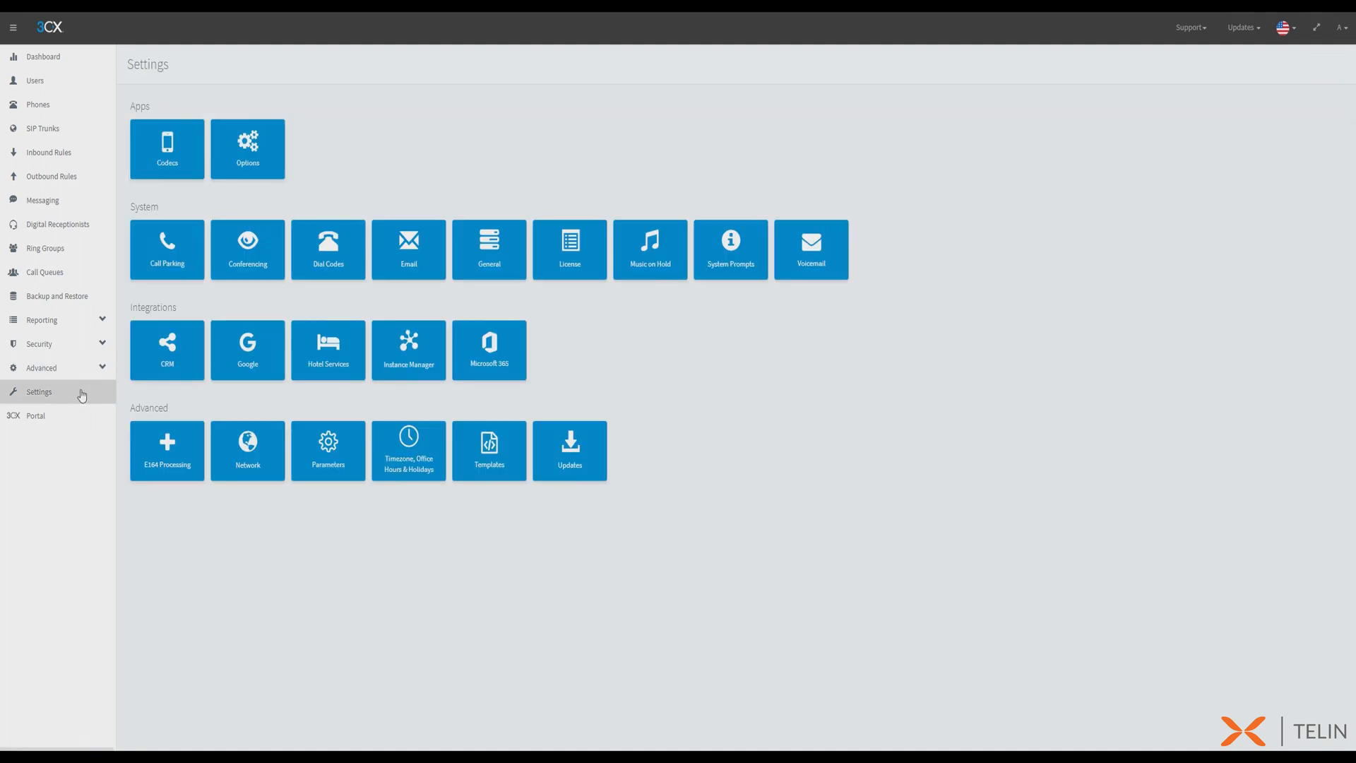
pyautogui.click(492, 267)
pyautogui.click(149, 611)
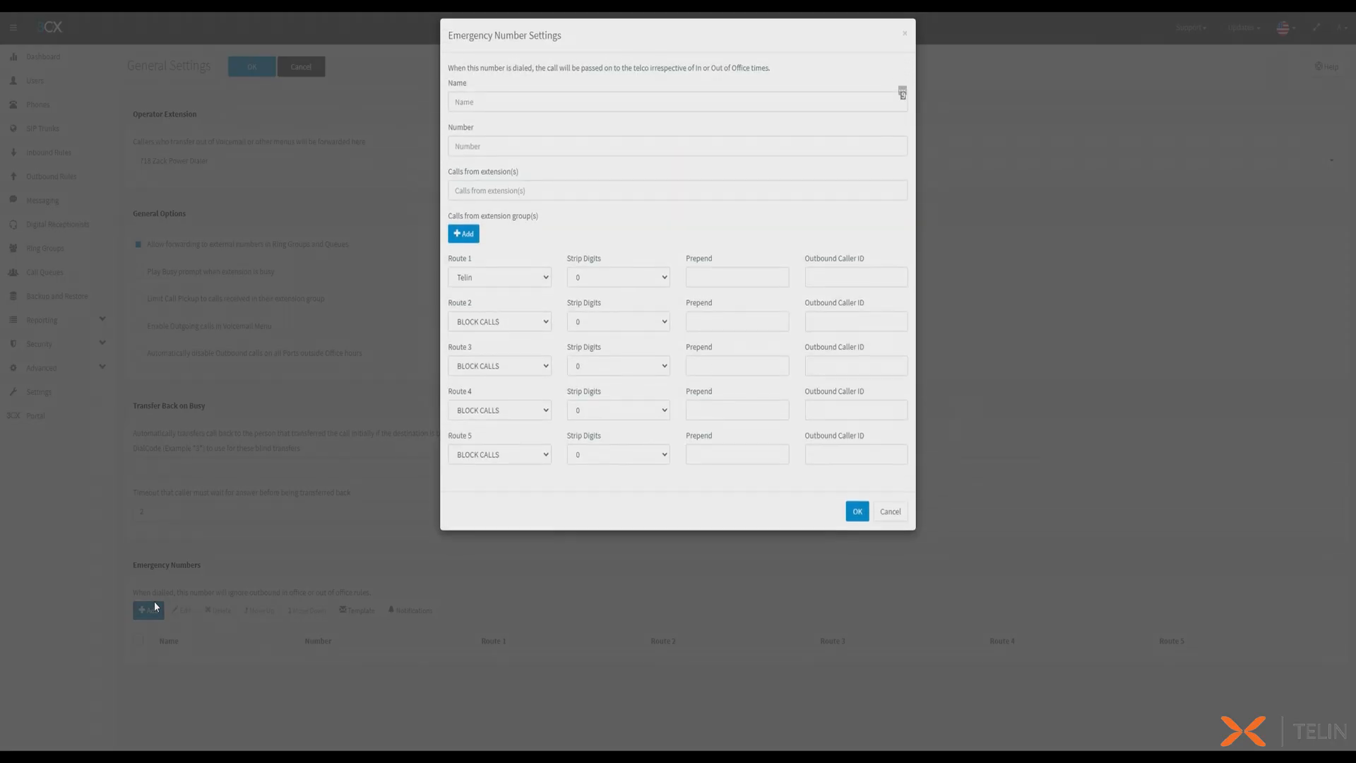
pyautogui.click(503, 108)
pyautogui.write('0ffice A')
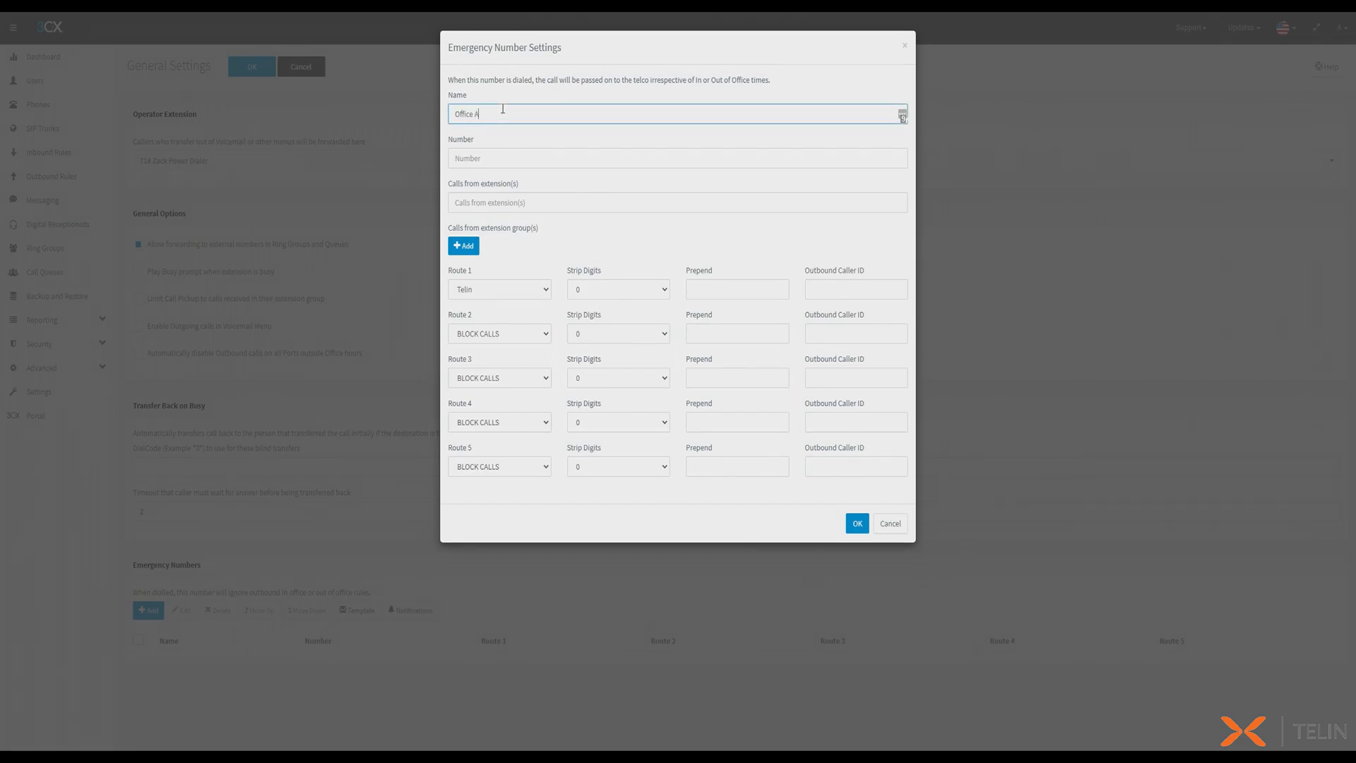
pyautogui.press('Tab')
pyautogui.write('91')
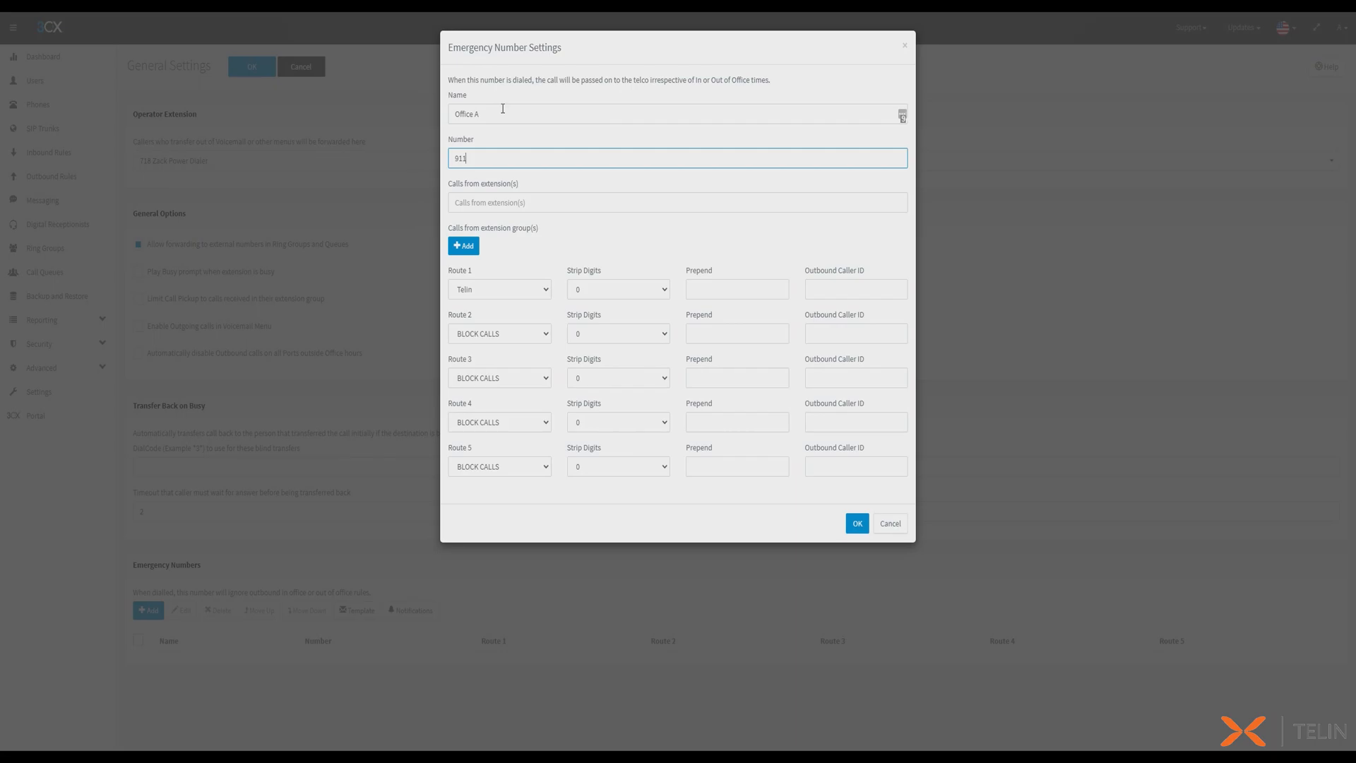
# - Limit the Office A emergency number to the Office A extension group and fill in its Route 1 outbound caller ID
pyautogui.click(463, 246)
pyautogui.click(541, 164)
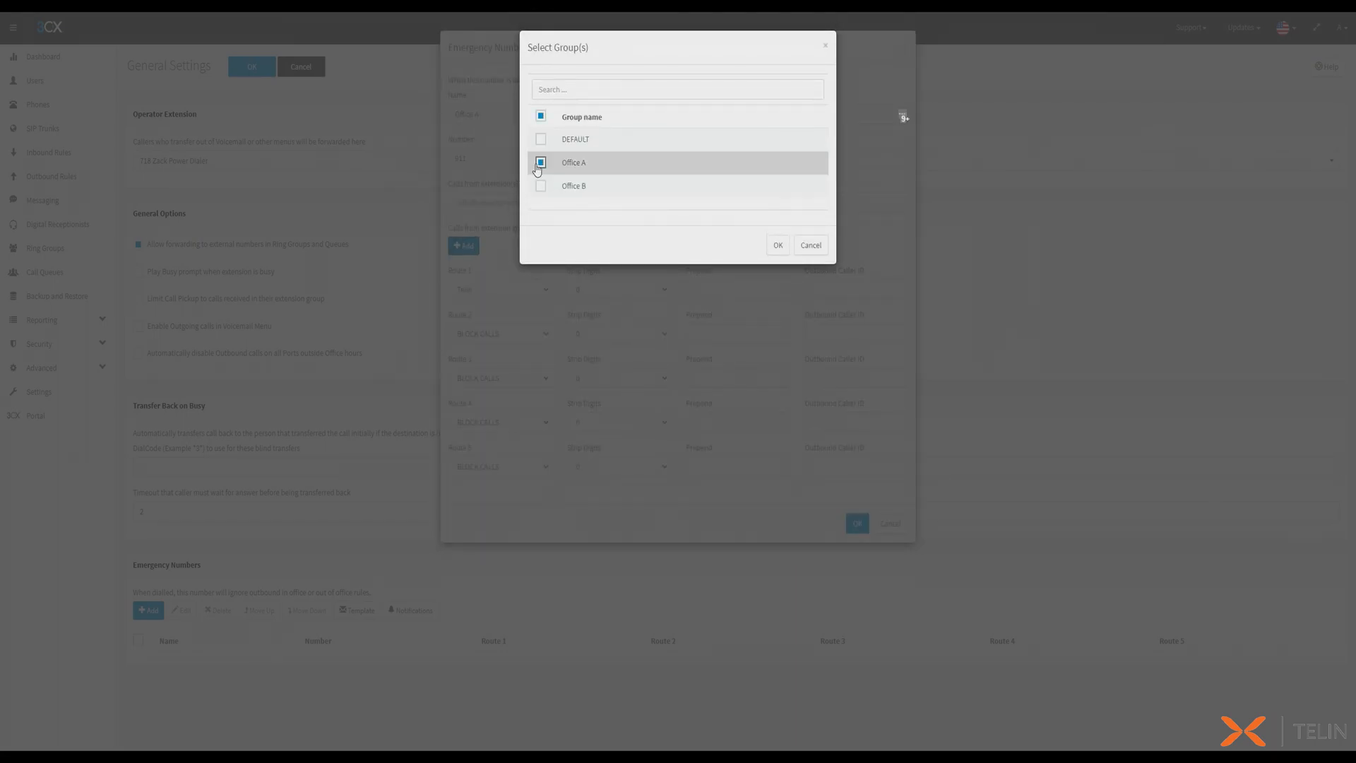
pyautogui.click(778, 245)
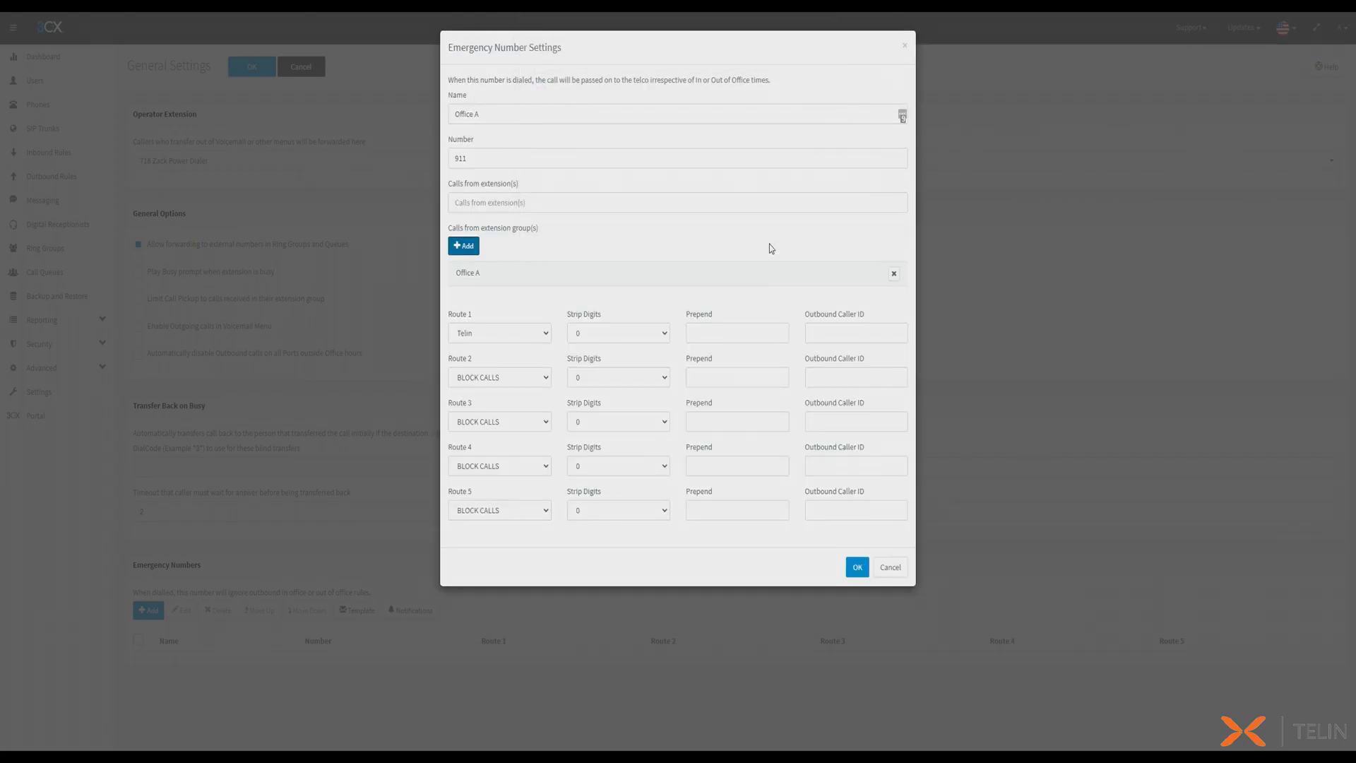
pyautogui.click(845, 339)
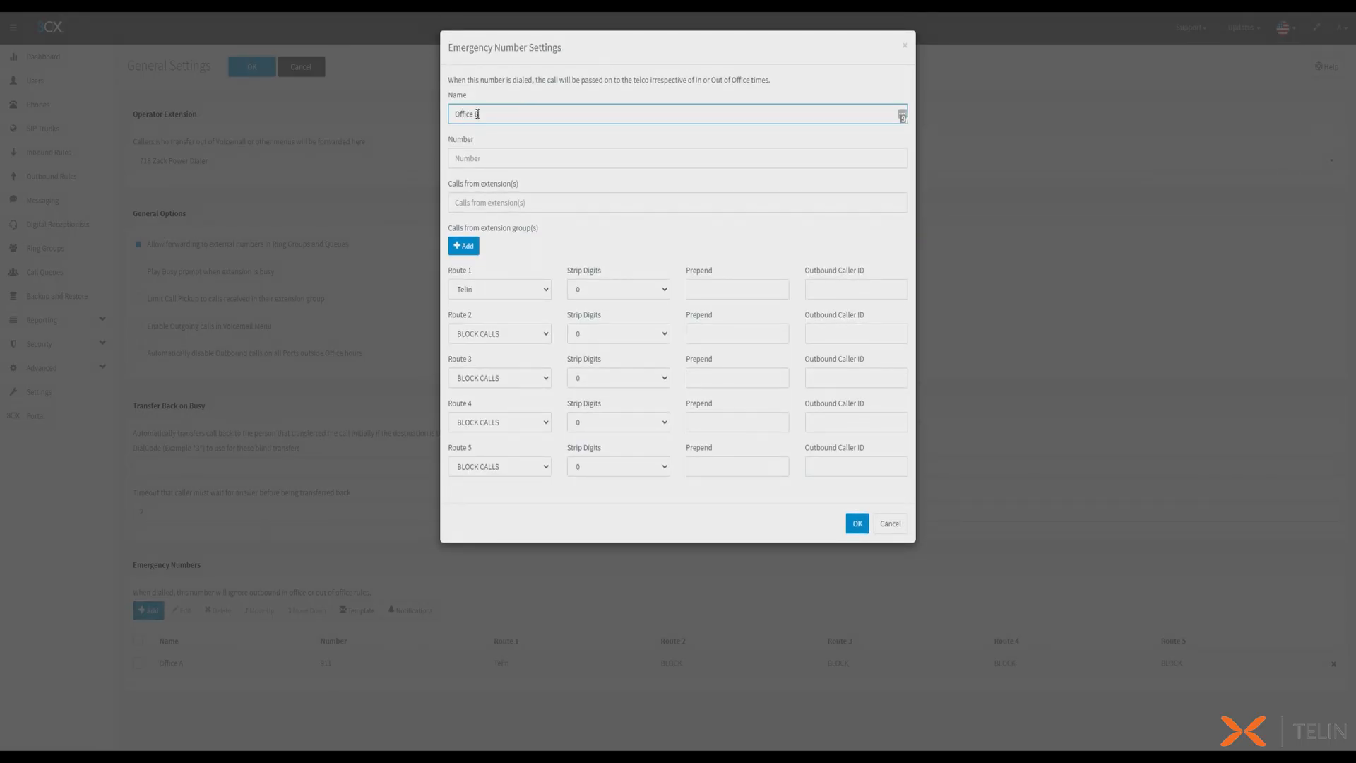
# - Add an Office B emergency number 911 for calls from the Office B extension group, entering the Route 1 outbound caller ID phone number
pyautogui.press('Tab')
pyautogui.write('911')
pyautogui.click(469, 246)
pyautogui.click(542, 185)
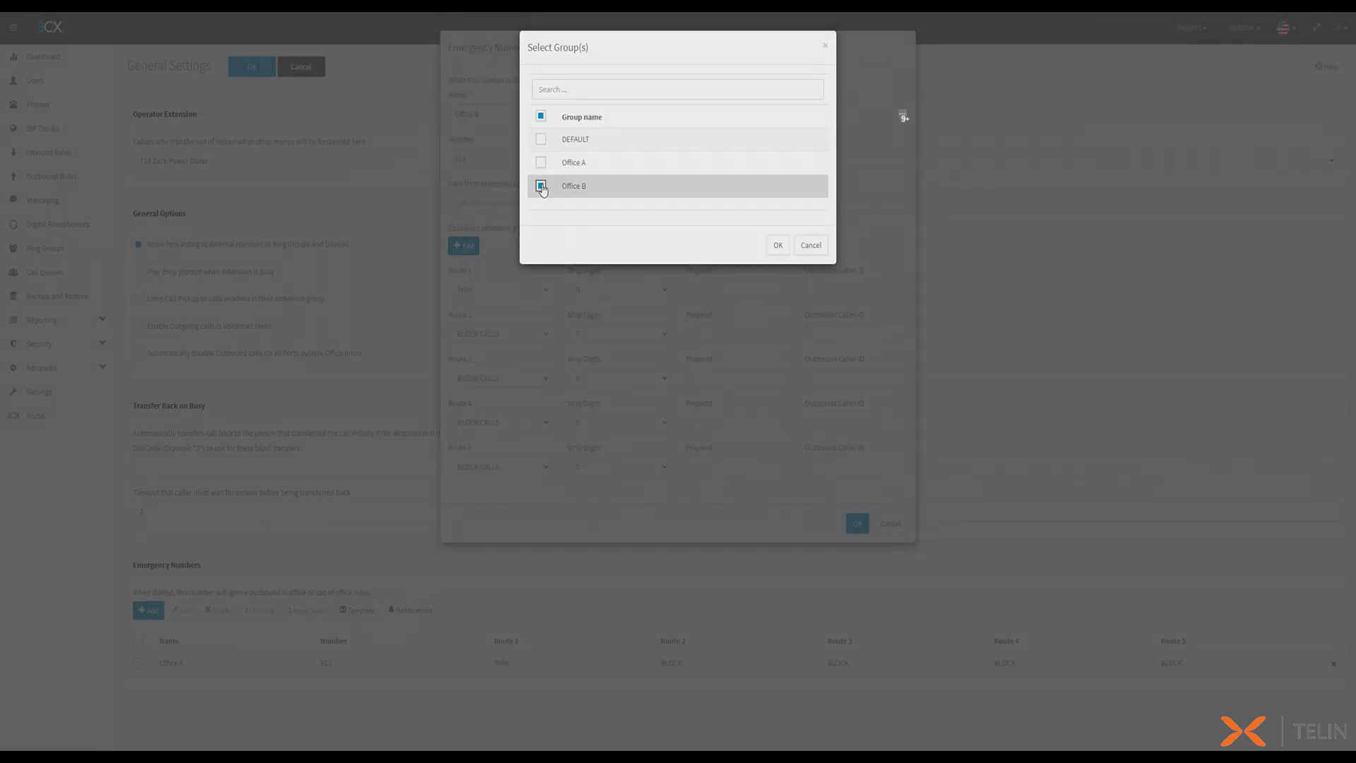
pyautogui.click(778, 245)
pyautogui.click(809, 330)
pyautogui.write('+140')
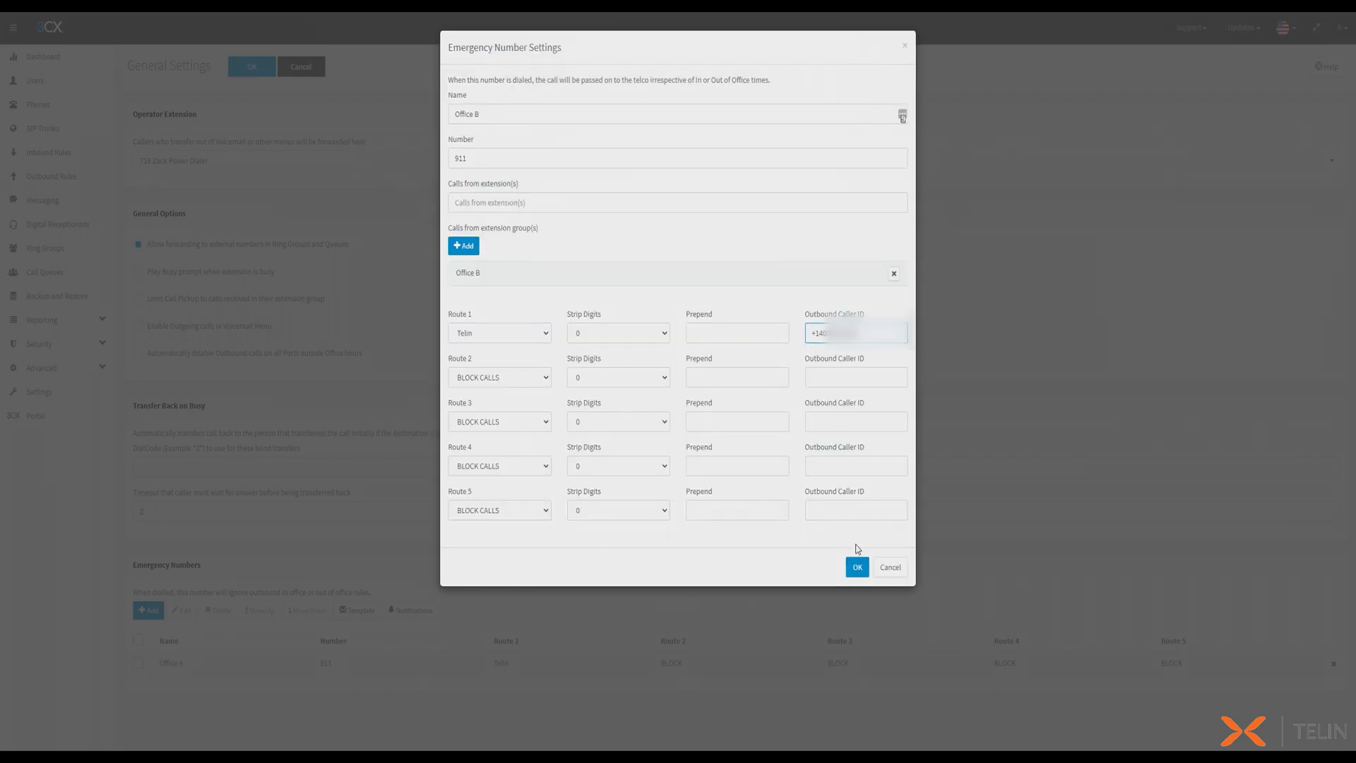
pyautogui.click(857, 566)
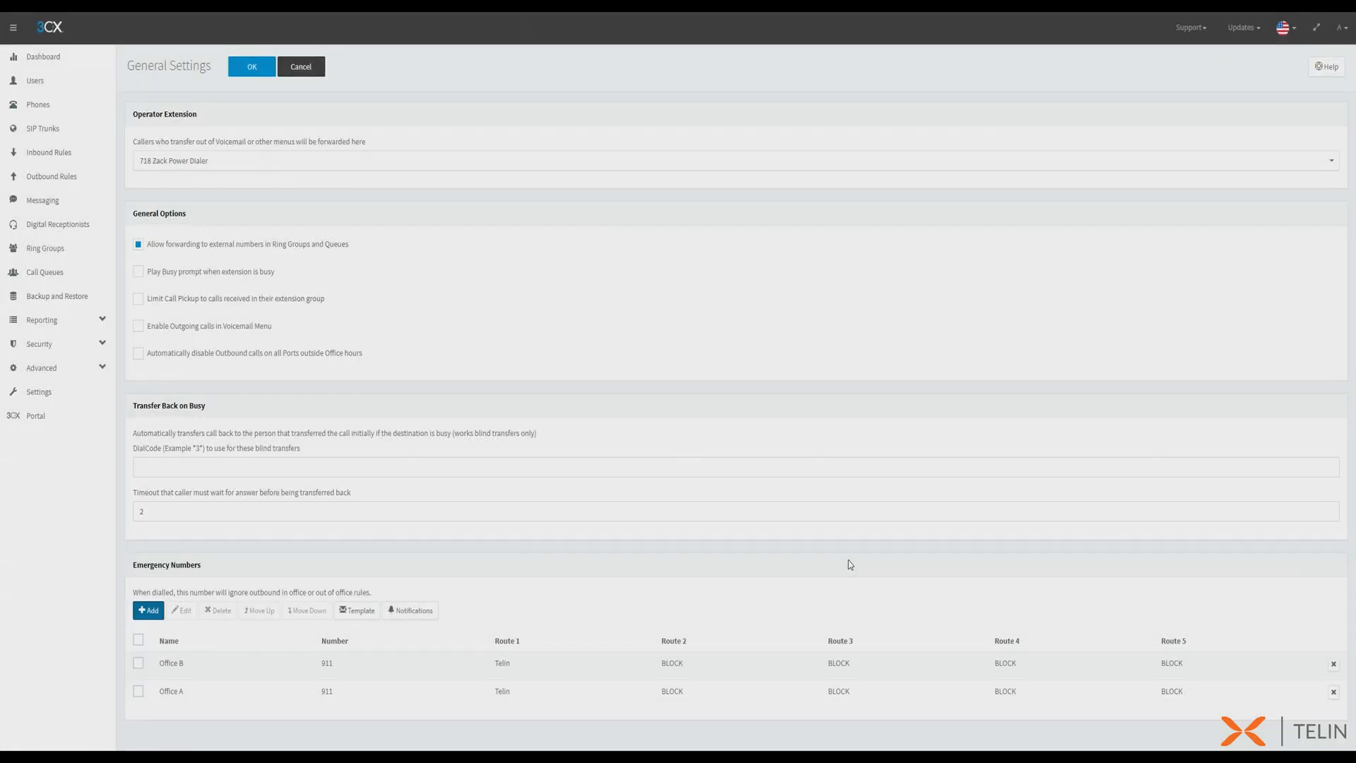